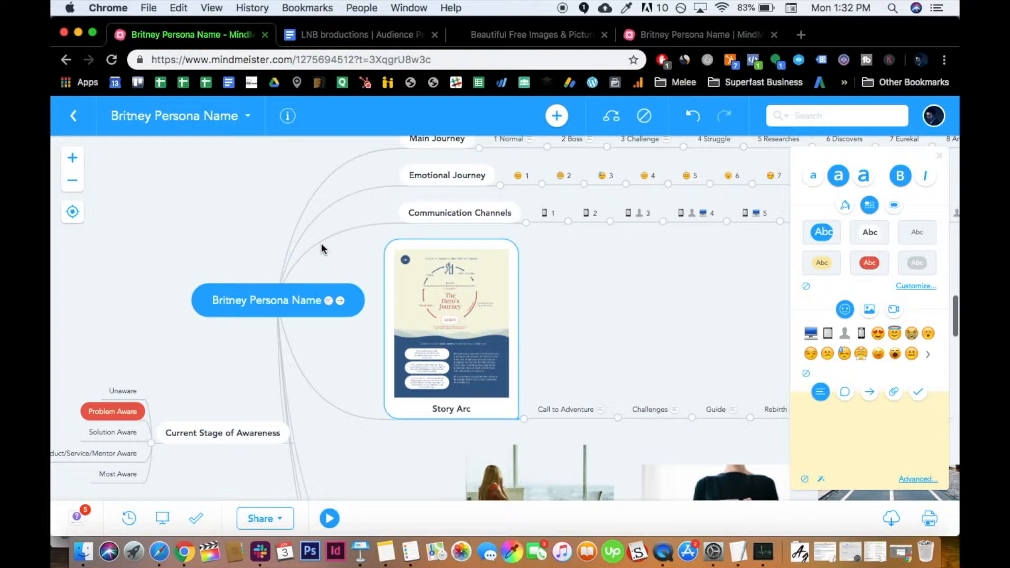
- Switch to the Audience Persona MASTER Template in Google Docs and skim the whole document from the Before / After table to the Benefit List
{"action": "scroll", "coordinate": [323, 248], "scroll_direction": "down", "scroll_amount": 2}
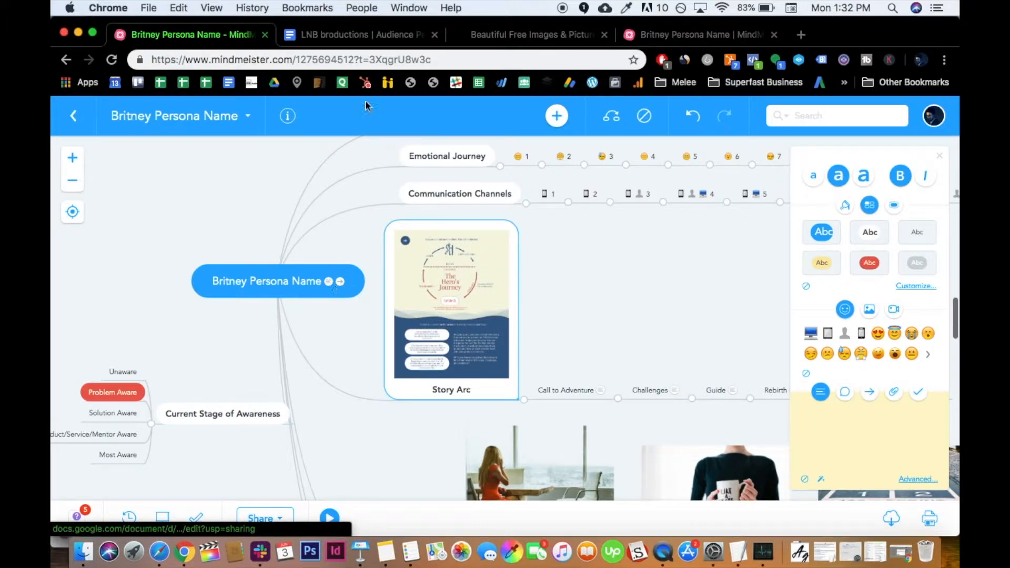
{"action": "left_click", "coordinate": [344, 43]}
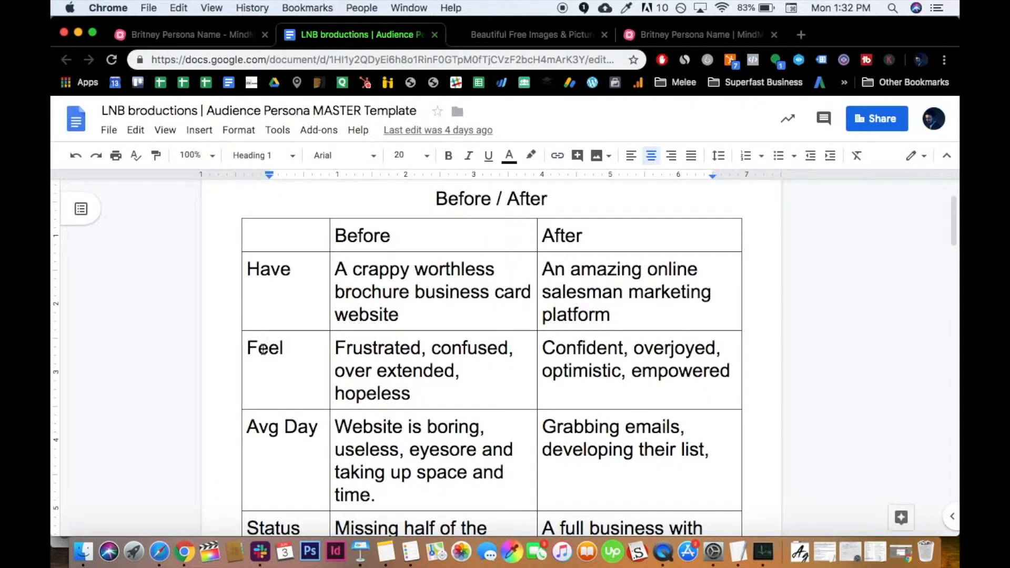
{"action": "scroll", "coordinate": [261, 351], "scroll_direction": "down", "scroll_amount": 10}
{"action": "scroll", "coordinate": [262, 351], "scroll_direction": "down", "scroll_amount": 17}
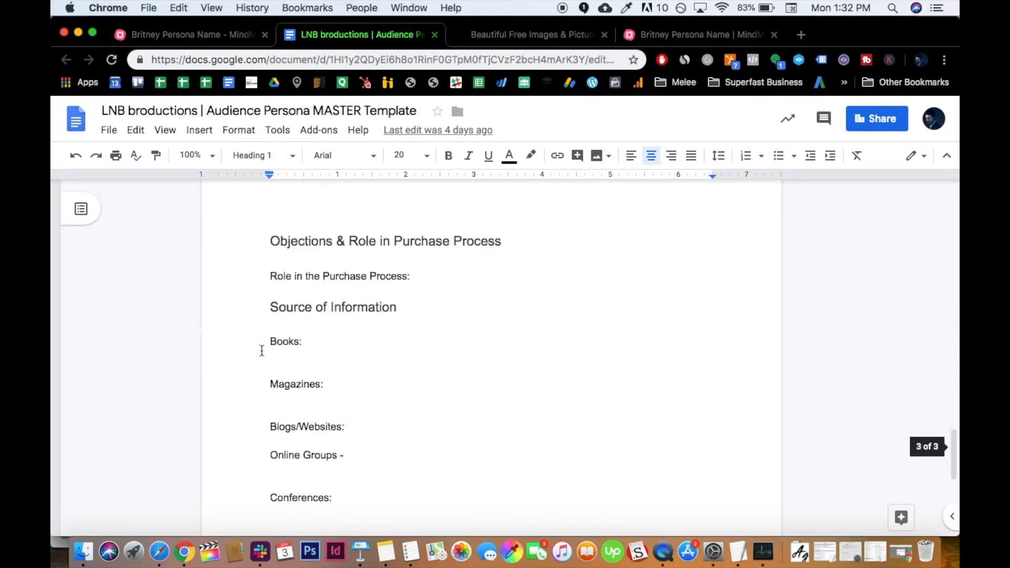
{"action": "scroll", "coordinate": [262, 352], "scroll_direction": "up", "scroll_amount": 20}
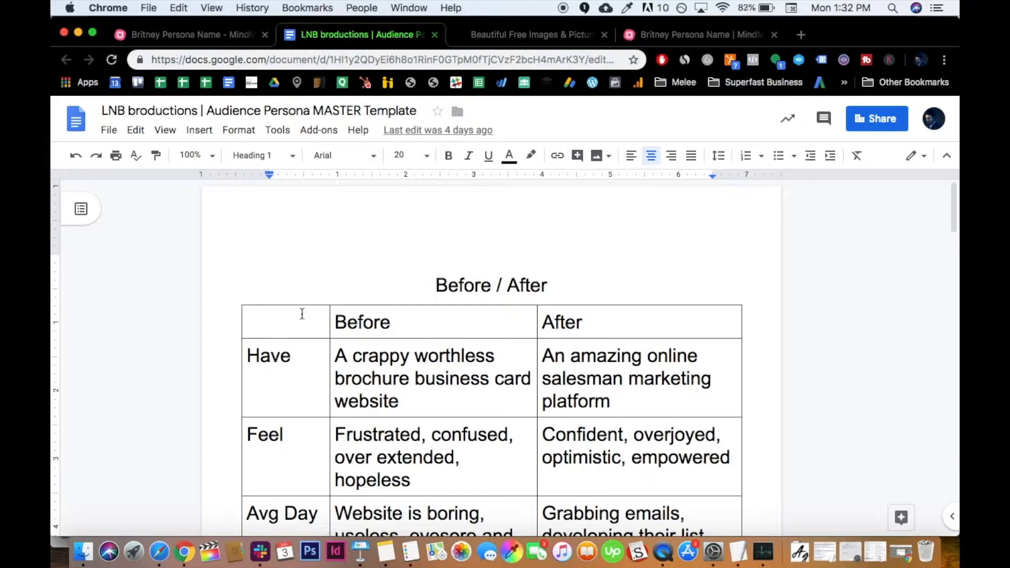
{"action": "scroll", "coordinate": [341, 279], "scroll_direction": "down", "scroll_amount": 20}
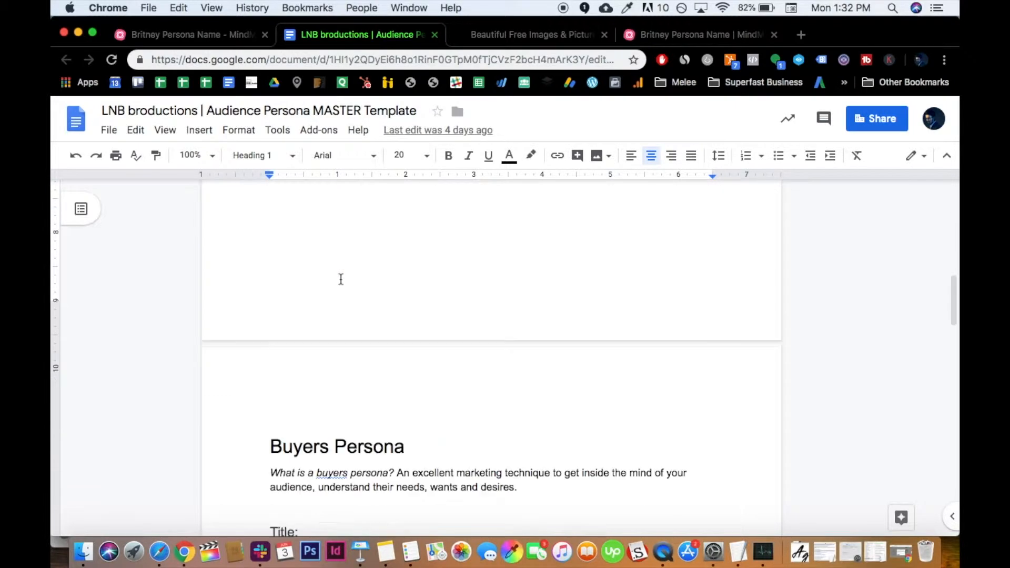
{"action": "scroll", "coordinate": [340, 279], "scroll_direction": "down", "scroll_amount": 5}
{"action": "scroll", "coordinate": [340, 280], "scroll_direction": "up", "scroll_amount": 20}
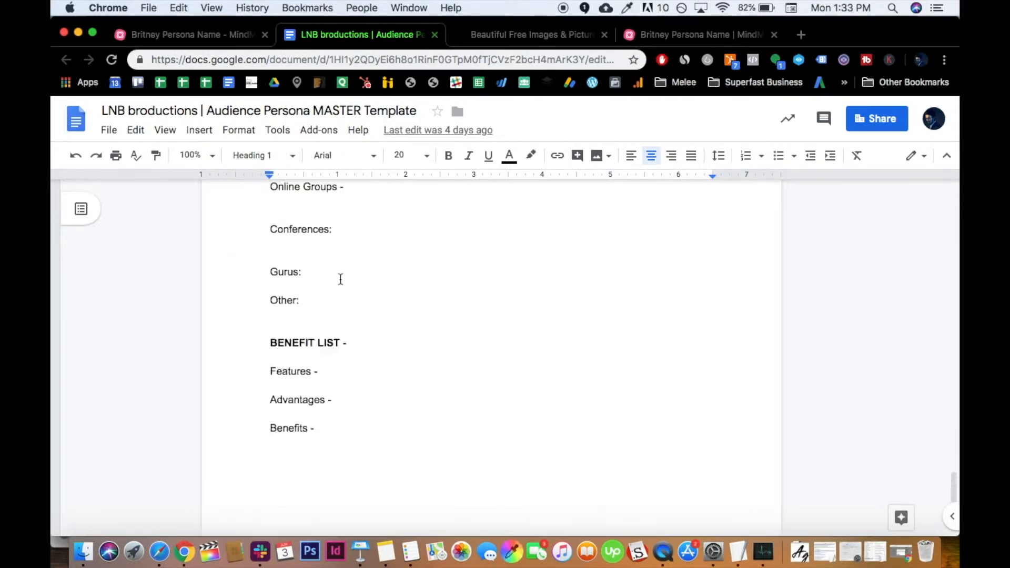
{"action": "scroll", "coordinate": [390, 314], "scroll_direction": "down", "scroll_amount": 5}
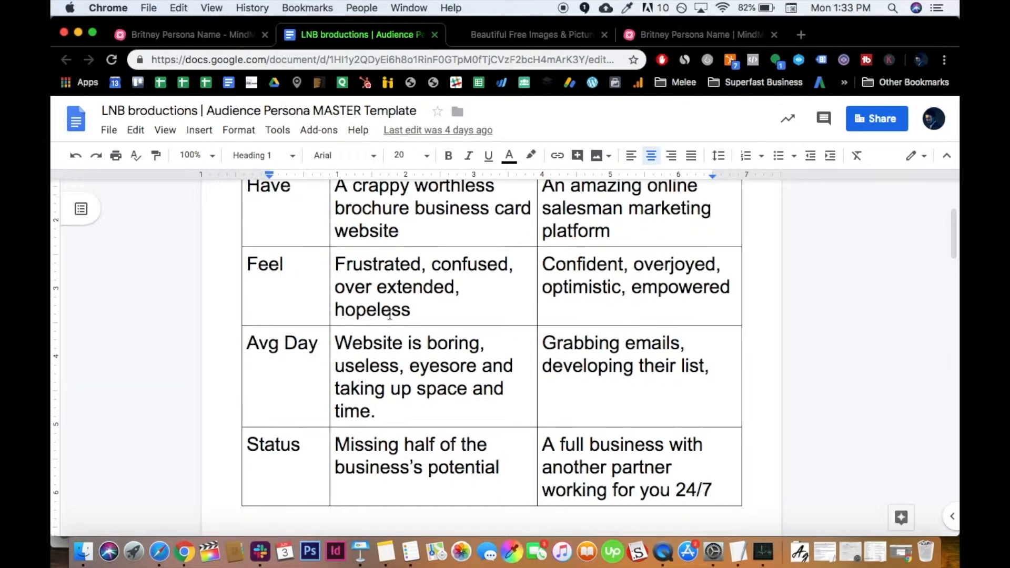
- Review the Before / After table's Have, Feel, Avg Day and Status rows
{"action": "scroll", "coordinate": [469, 263], "scroll_direction": "up", "scroll_amount": 4}
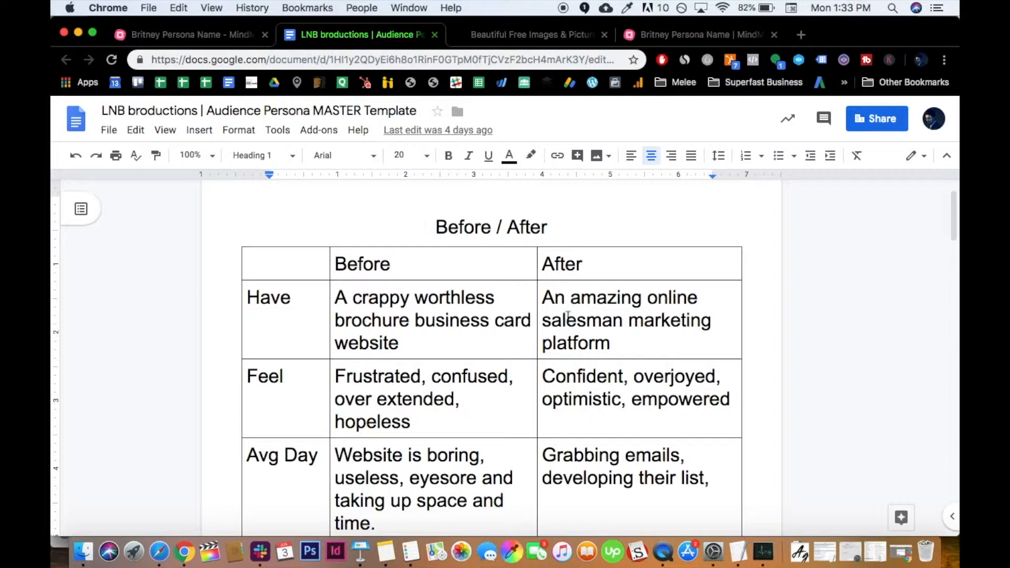
{"action": "scroll", "coordinate": [286, 272], "scroll_direction": "down", "scroll_amount": 1}
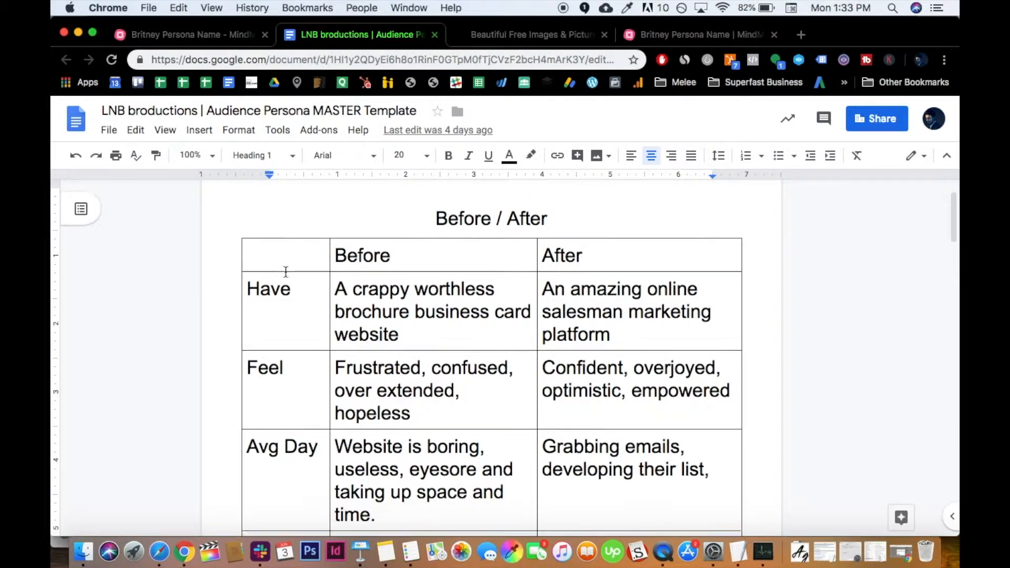
{"action": "scroll", "coordinate": [286, 272], "scroll_direction": "down", "scroll_amount": 5}
{"action": "scroll", "coordinate": [270, 360], "scroll_direction": "down", "scroll_amount": 3}
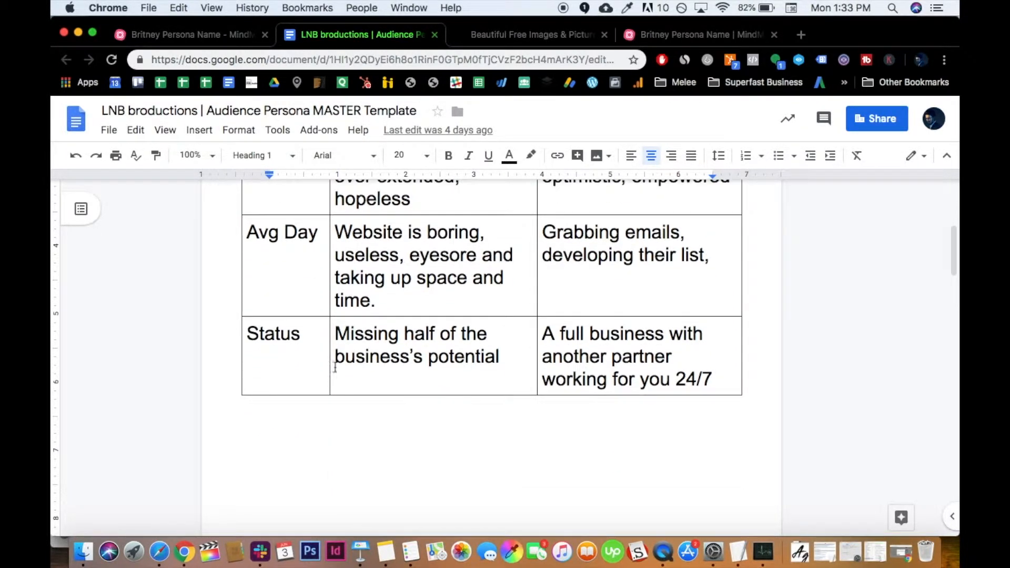
- Examine the Buyers Persona sections: demographics, goals and values, challenges, purchase role, information sources and benefit list
{"action": "scroll", "coordinate": [434, 401], "scroll_direction": "down", "scroll_amount": 15}
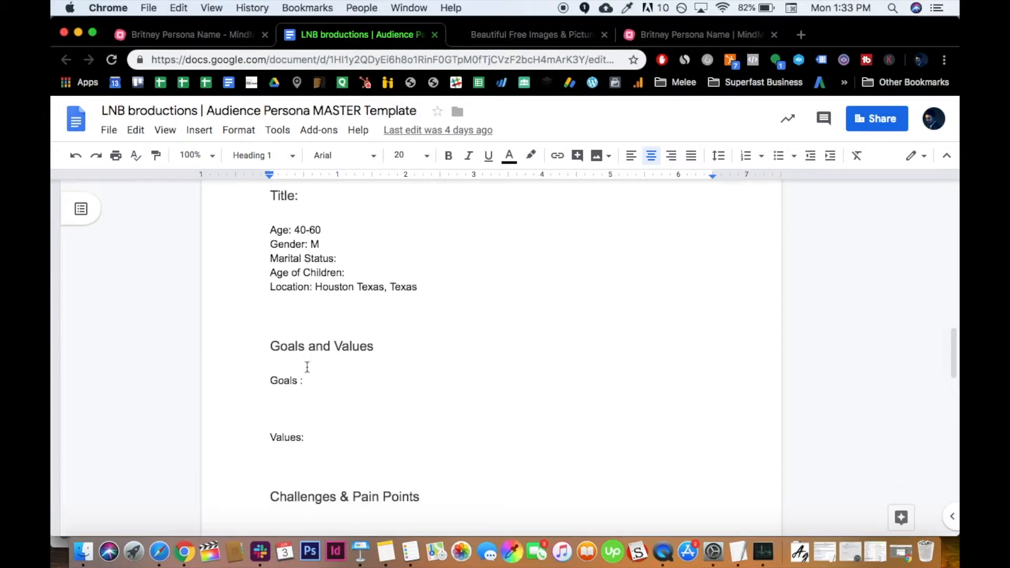
{"action": "scroll", "coordinate": [307, 366], "scroll_direction": "down", "scroll_amount": 1}
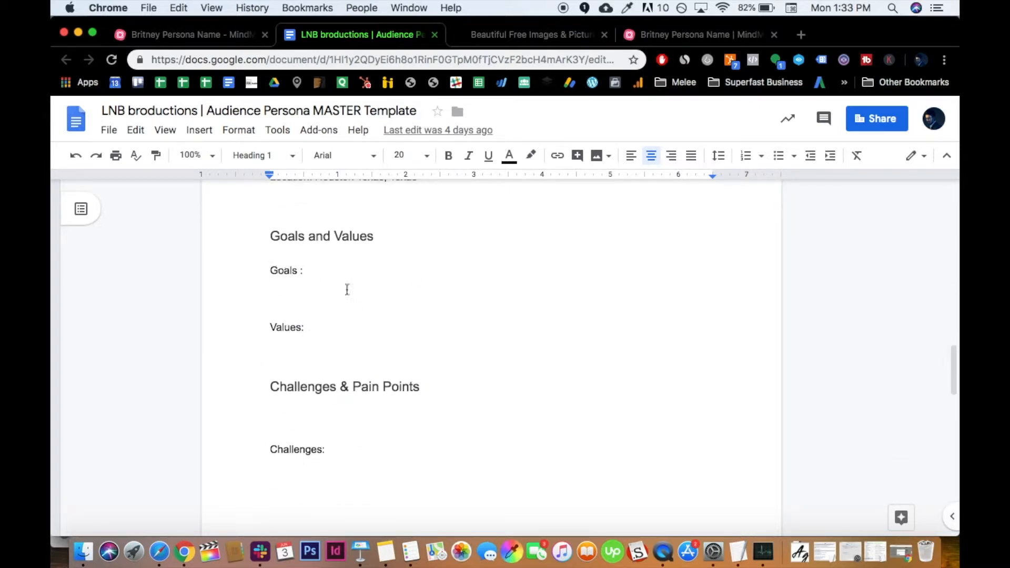
{"action": "scroll", "coordinate": [332, 362], "scroll_direction": "down", "scroll_amount": 20}
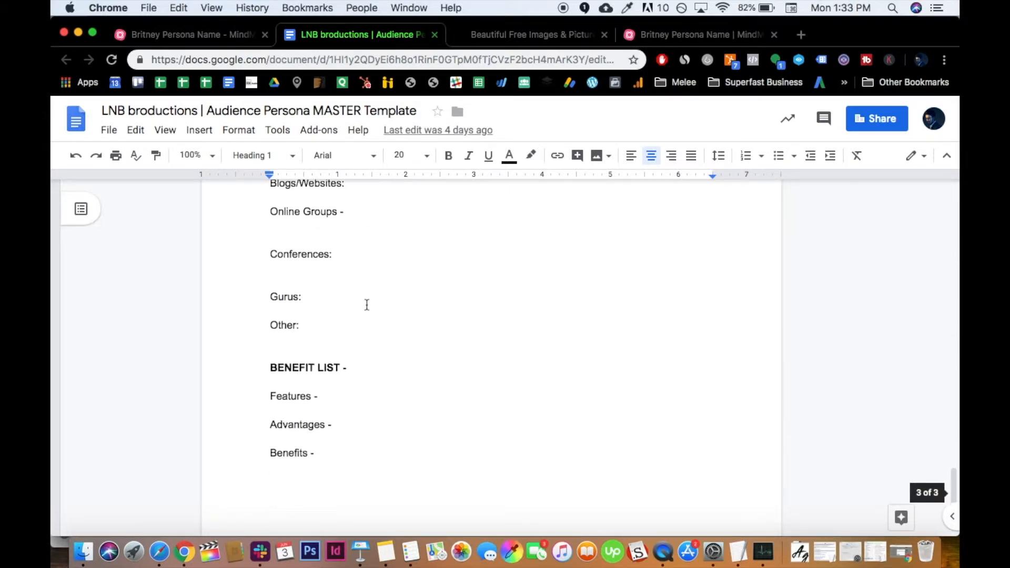
{"action": "scroll", "coordinate": [366, 305], "scroll_direction": "up", "scroll_amount": 2}
{"action": "scroll", "coordinate": [367, 306], "scroll_direction": "up", "scroll_amount": 4}
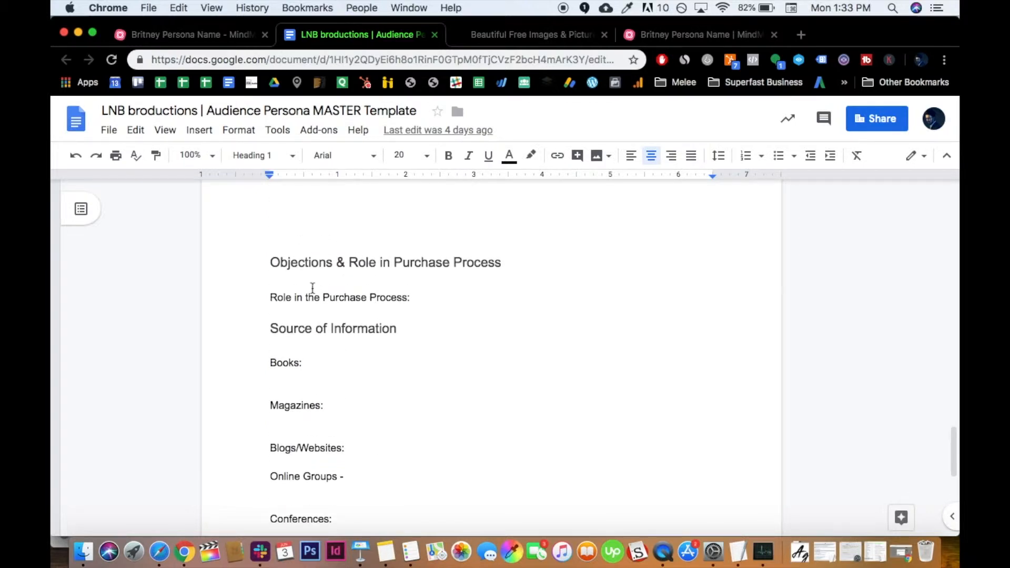
{"action": "scroll", "coordinate": [305, 291], "scroll_direction": "down", "scroll_amount": 5}
{"action": "scroll", "coordinate": [306, 291], "scroll_direction": "up", "scroll_amount": 20}
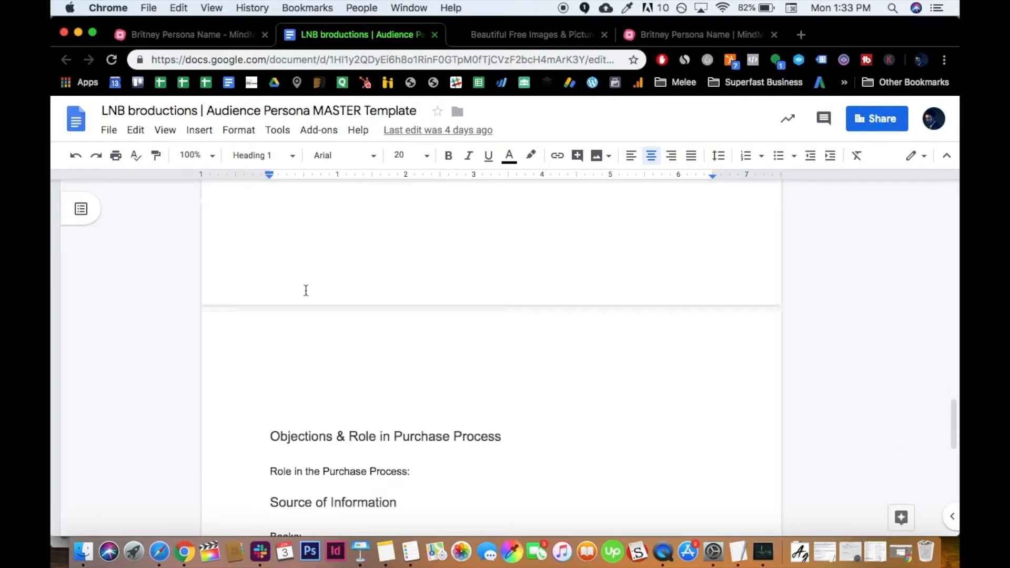
{"action": "scroll", "coordinate": [306, 291], "scroll_direction": "down", "scroll_amount": 20}
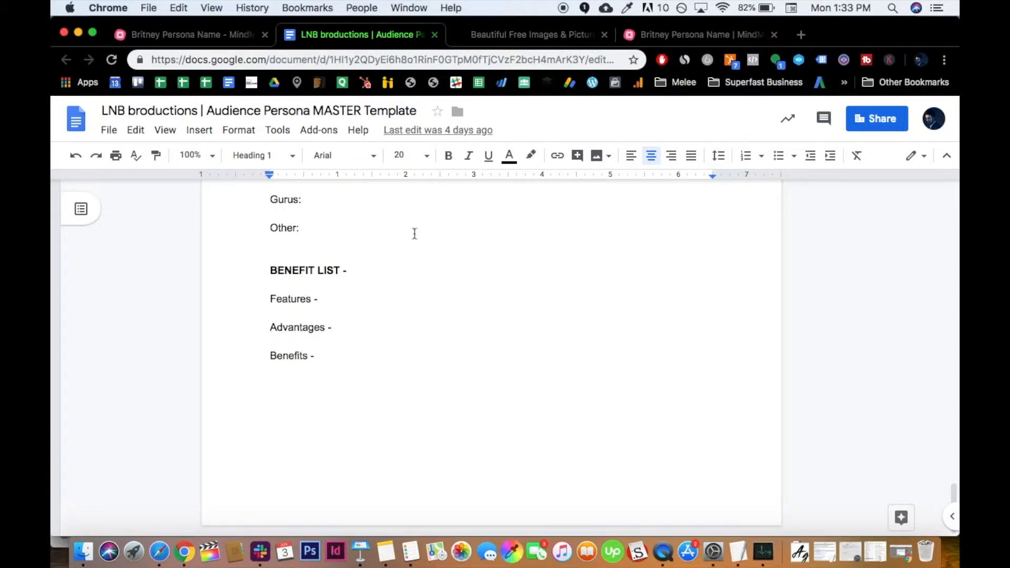
{"action": "scroll", "coordinate": [258, 257], "scroll_direction": "up", "scroll_amount": 10}
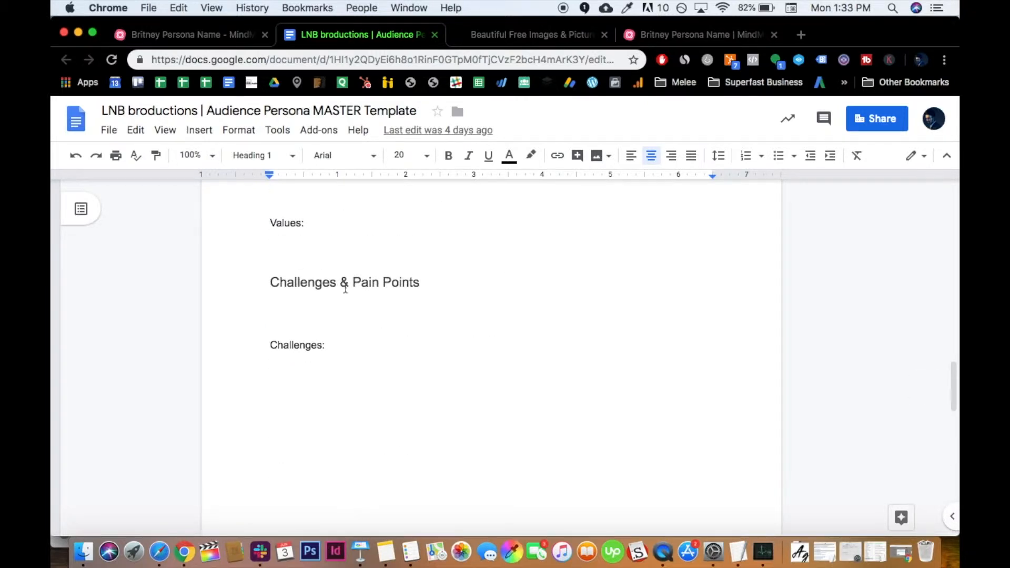
{"action": "scroll", "coordinate": [346, 287], "scroll_direction": "up", "scroll_amount": 1}
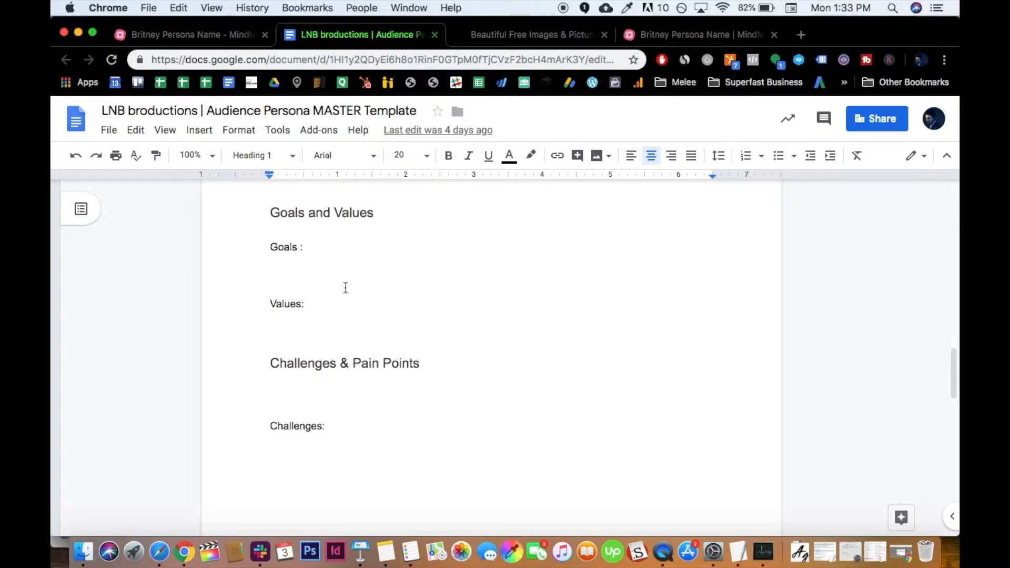
{"action": "scroll", "coordinate": [345, 287], "scroll_direction": "up", "scroll_amount": 9}
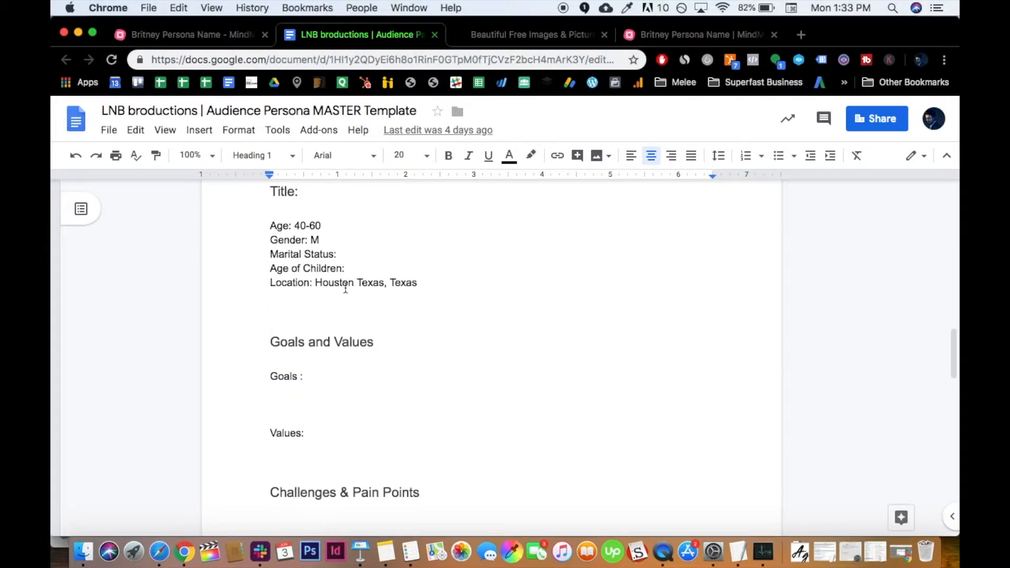
{"action": "scroll", "coordinate": [346, 287], "scroll_direction": "down", "scroll_amount": 10}
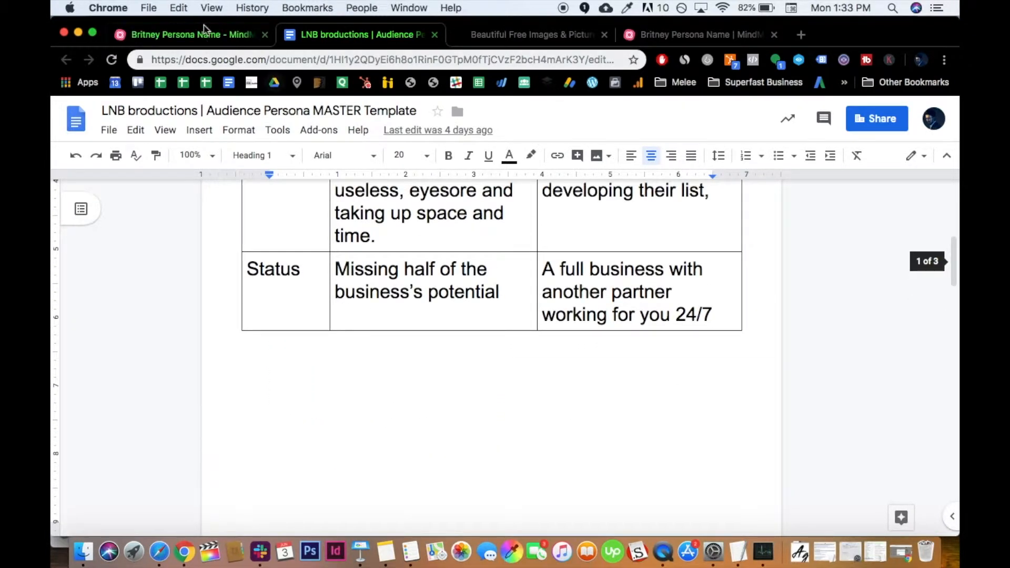
- Return to the persona mind map in MindMeister and look over the journey, Communication Channels, Story Arc, Storyboard, Backstage and Challenges branches
{"action": "left_click", "coordinate": [158, 35]}
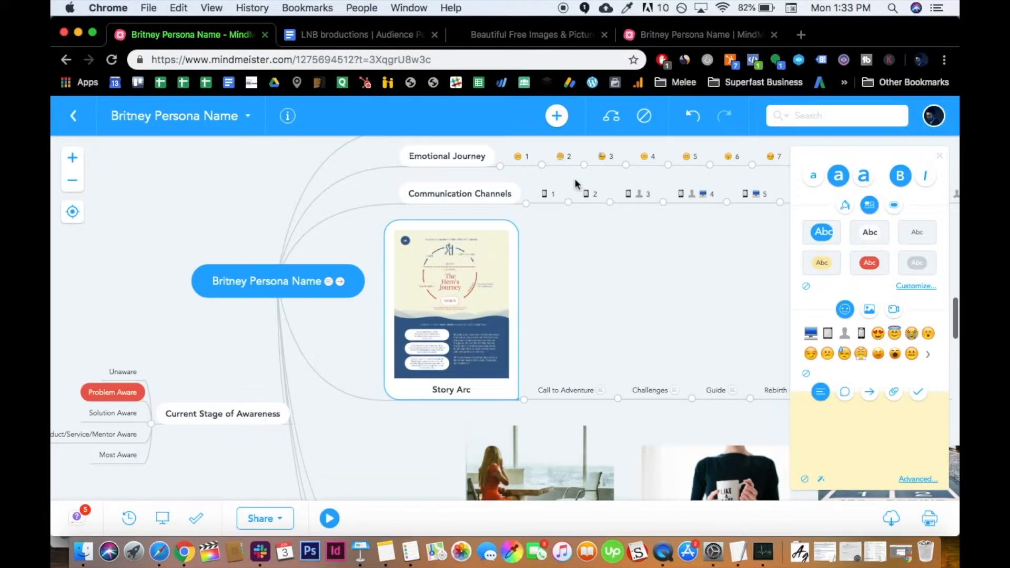
{"action": "left_click_drag", "start_coordinate": [587, 197], "coordinate": [340, 358]}
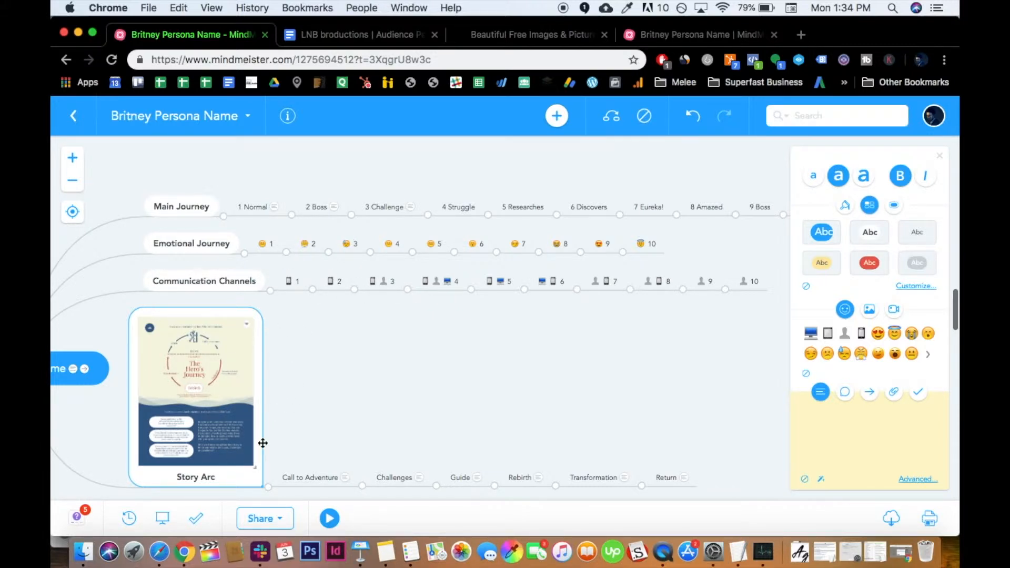
{"action": "left_click_drag", "start_coordinate": [332, 372], "coordinate": [361, 167]}
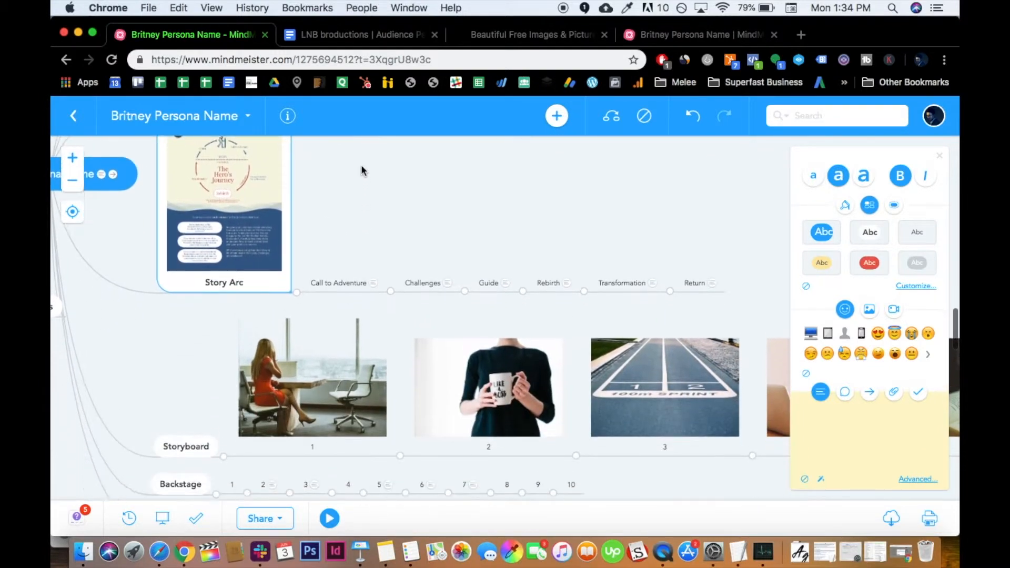
{"action": "left_click_drag", "start_coordinate": [177, 384], "coordinate": [136, 327]}
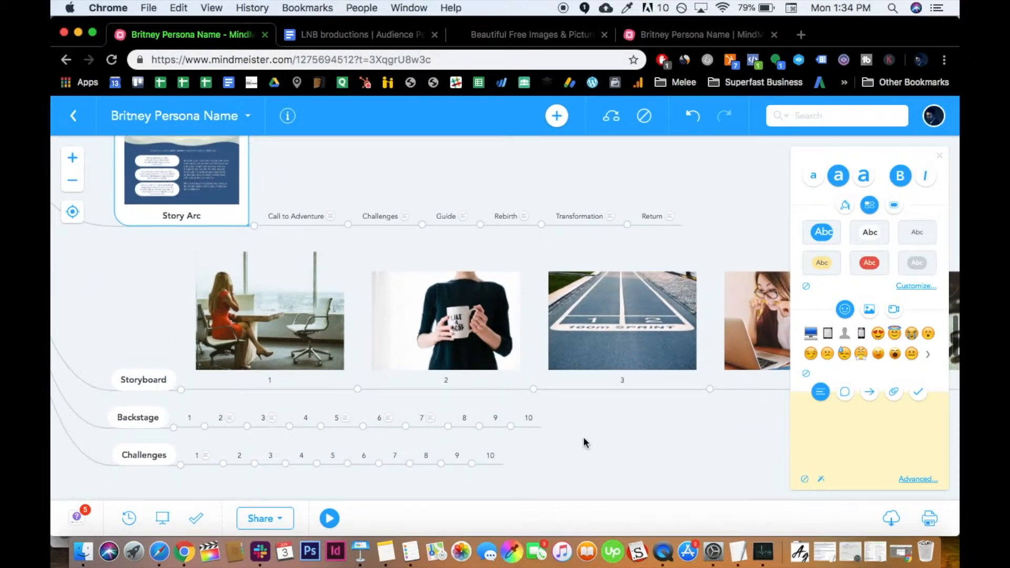
{"action": "left_click_drag", "start_coordinate": [584, 440], "coordinate": [349, 411]}
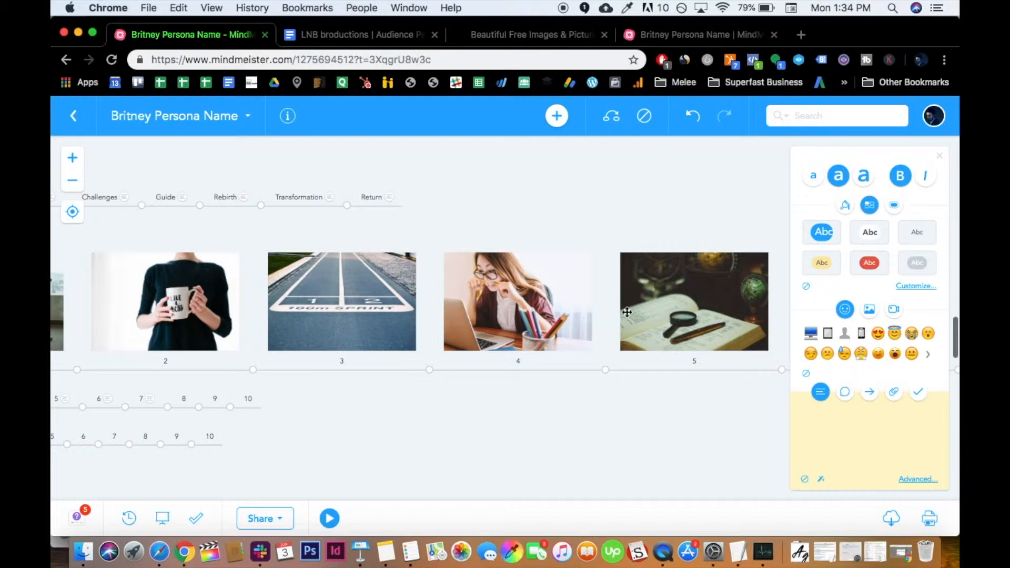
{"action": "left_click_drag", "start_coordinate": [438, 410], "coordinate": [627, 418]}
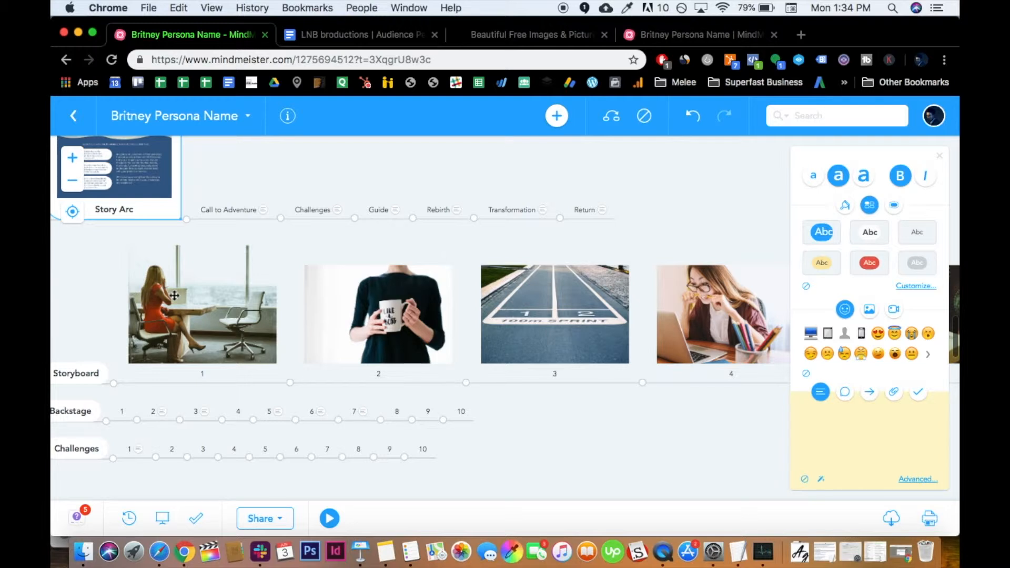
{"action": "left_click_drag", "start_coordinate": [500, 441], "coordinate": [514, 361]}
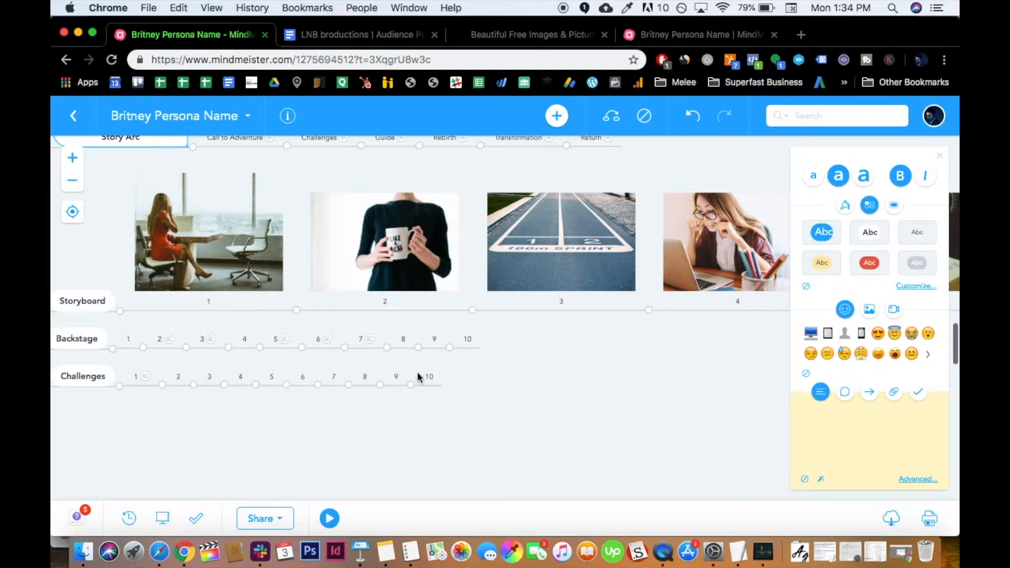
{"action": "left_click_drag", "start_coordinate": [519, 379], "coordinate": [605, 489]}
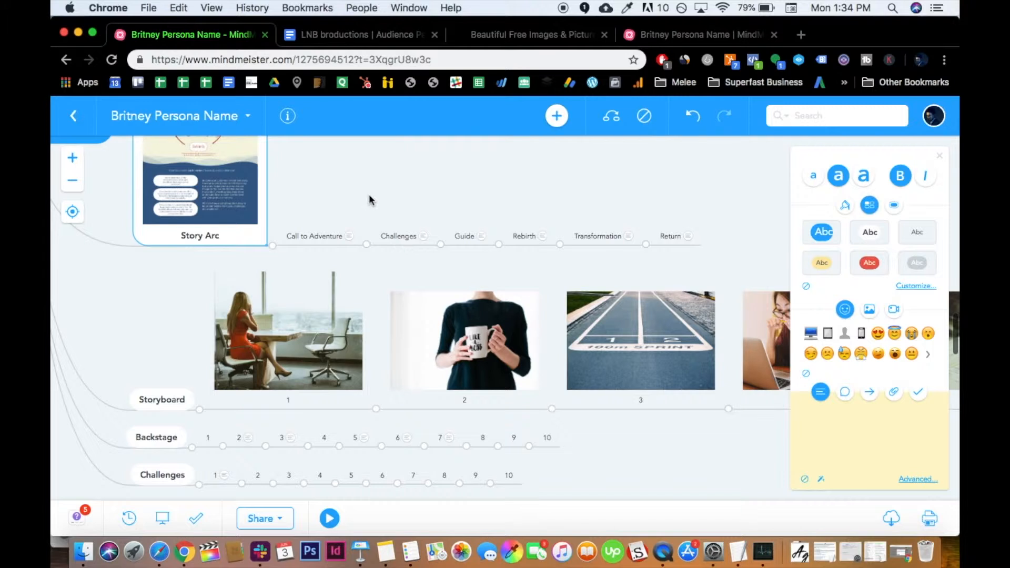
{"action": "left_click_drag", "start_coordinate": [371, 198], "coordinate": [437, 416]}
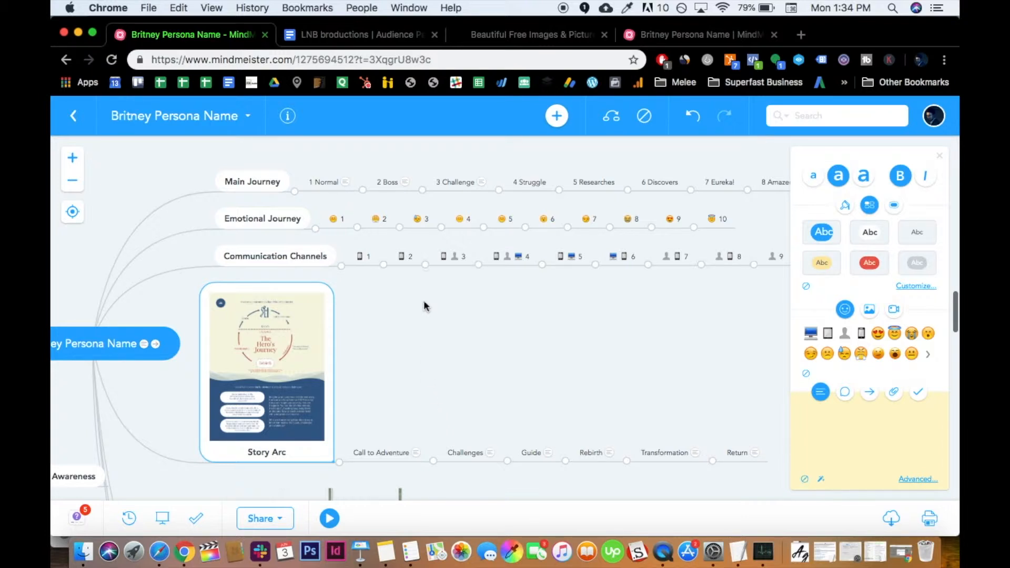
- Read the notes attached to the Main Journey stages 1 Normal, 2 Boss and 3 Challenge
{"action": "left_click", "coordinate": [334, 185]}
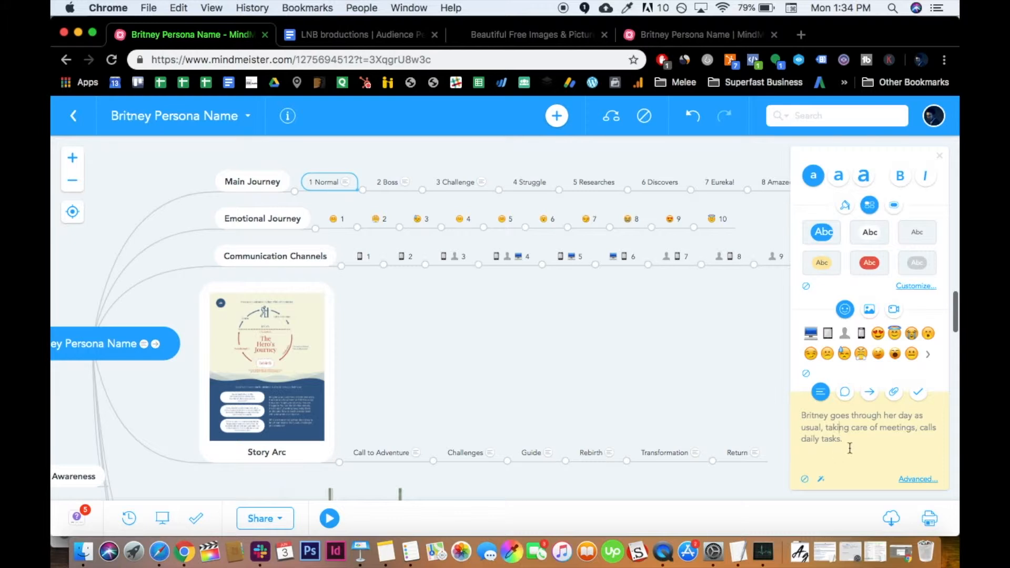
{"action": "left_click", "coordinate": [375, 183]}
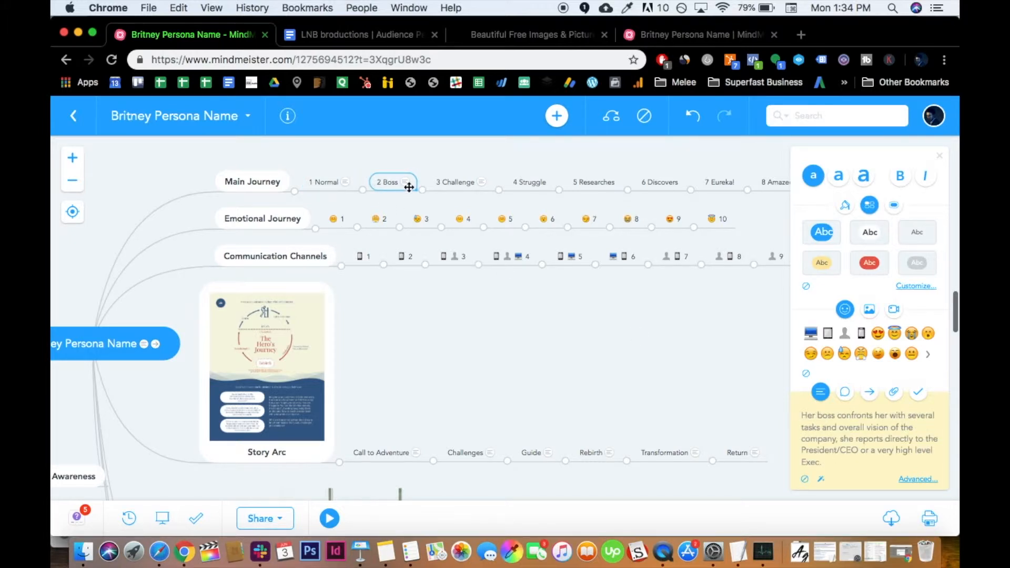
{"action": "left_click", "coordinate": [329, 183]}
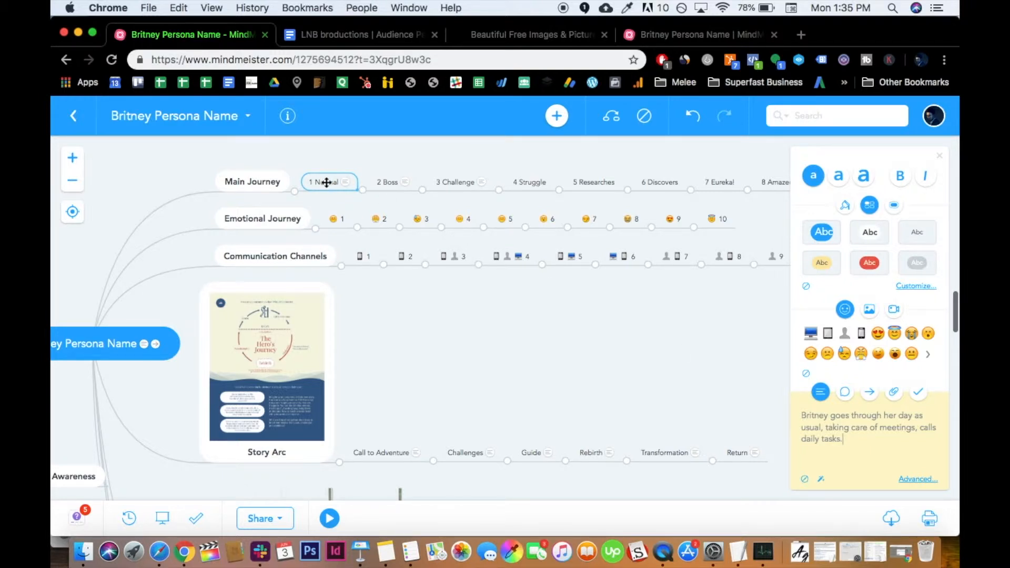
{"action": "left_click", "coordinate": [391, 183]}
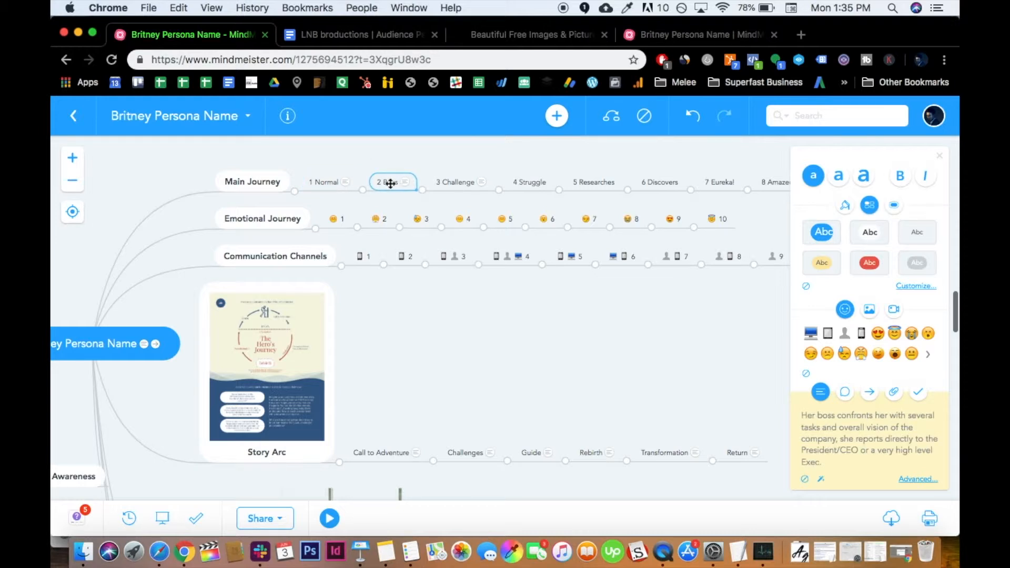
{"action": "left_click", "coordinate": [457, 182]}
{"action": "left_click", "coordinate": [387, 182]}
{"action": "left_click", "coordinate": [450, 183]}
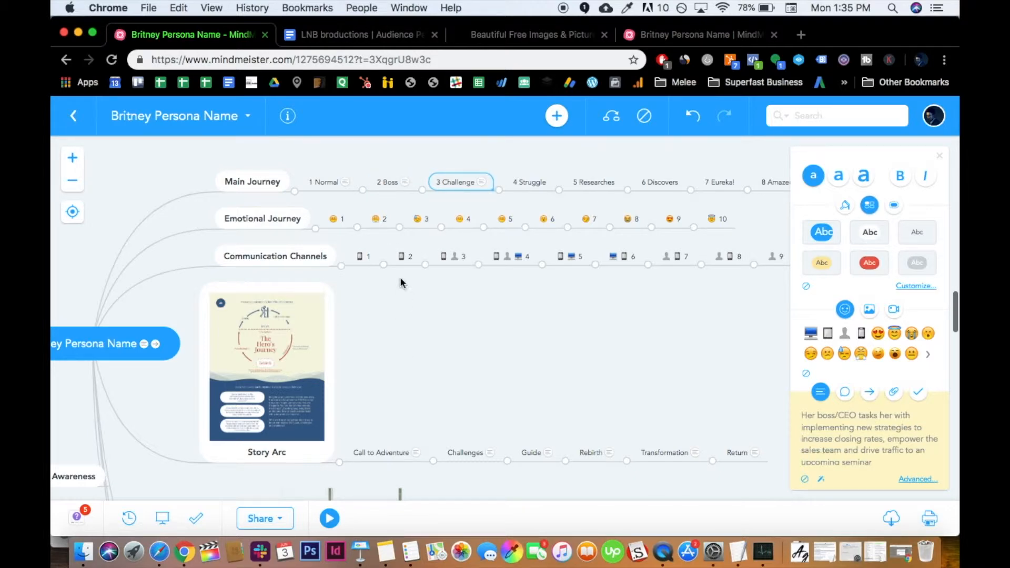
- Enlarge the Hero's Journey image on the Story Arc topic to view it in full
{"action": "left_click", "coordinate": [291, 344]}
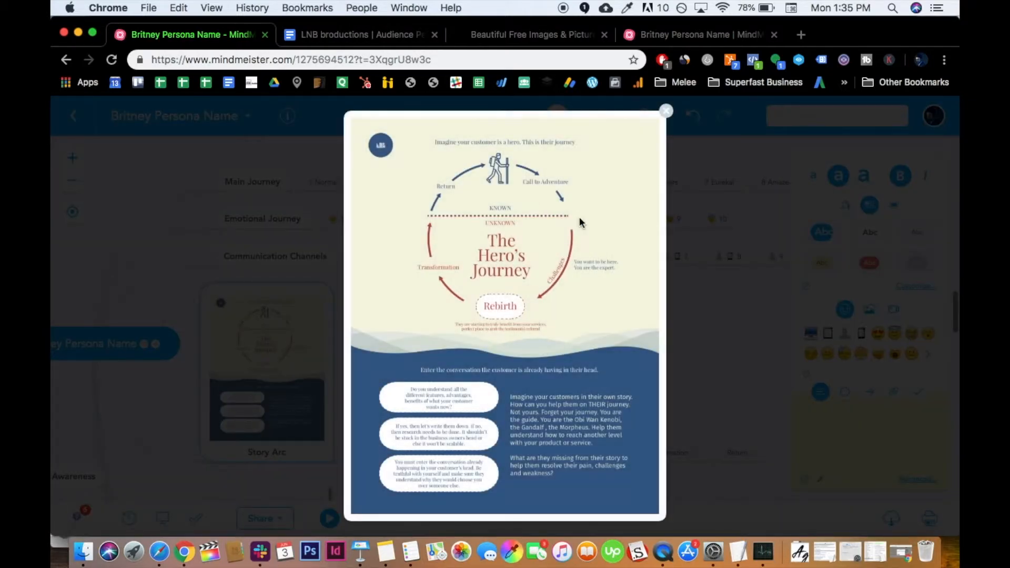
- Close the enlarged Hero's Journey image and reread the notes on the Main Journey stages 2 Boss and 3 Challenge
{"action": "left_click", "coordinate": [260, 287]}
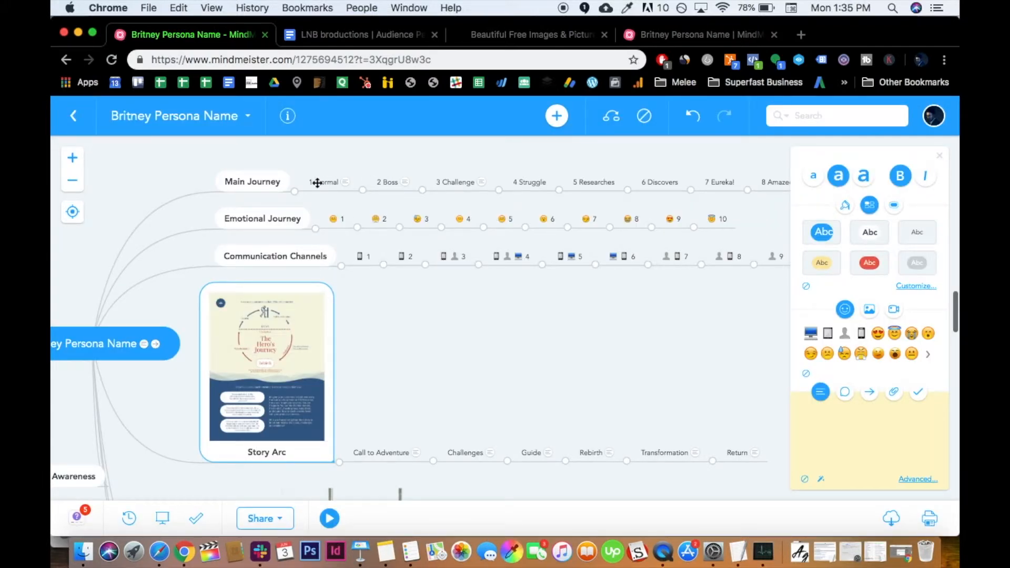
{"action": "left_click", "coordinate": [388, 182]}
{"action": "scroll", "coordinate": [420, 342], "scroll_direction": "down", "scroll_amount": 5}
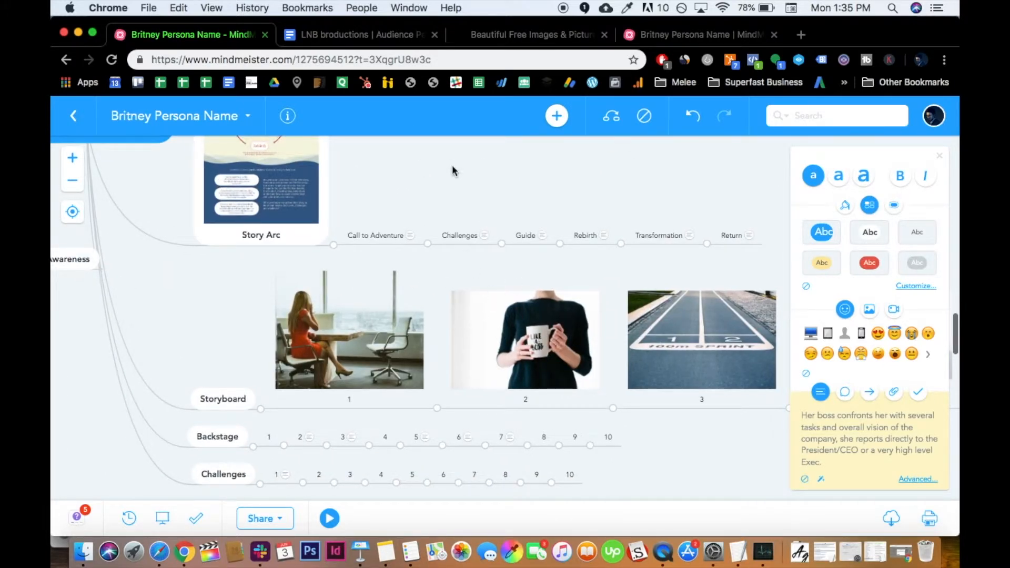
{"action": "left_click_drag", "start_coordinate": [451, 169], "coordinate": [534, 440]}
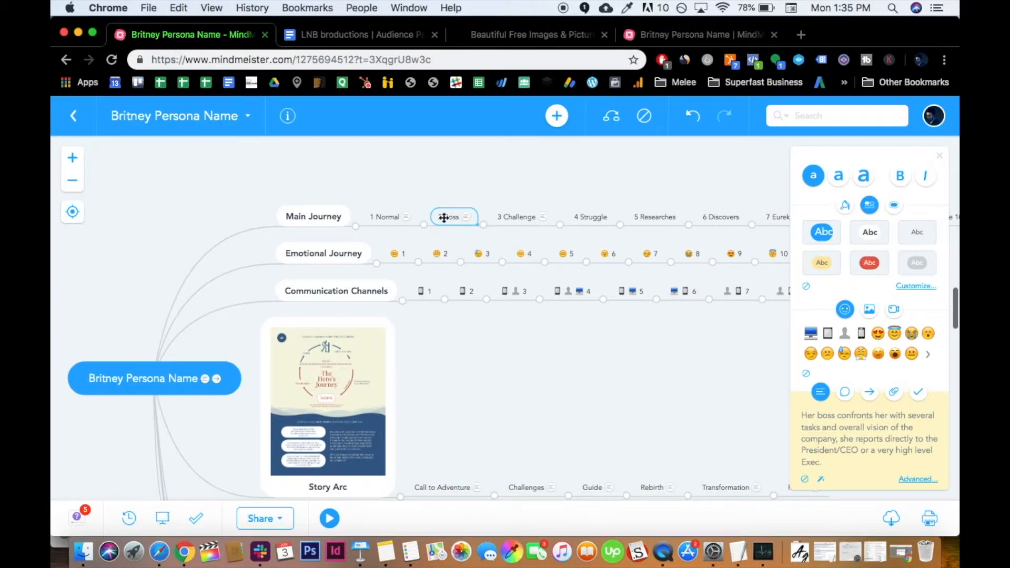
{"action": "left_click", "coordinate": [495, 221]}
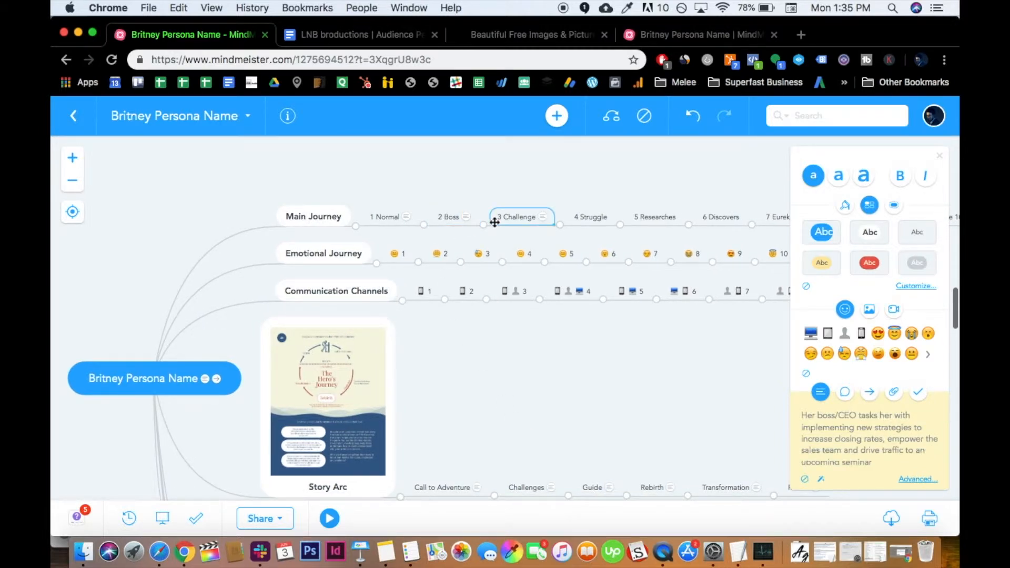
{"action": "scroll", "coordinate": [485, 329], "scroll_direction": "down", "scroll_amount": 2}
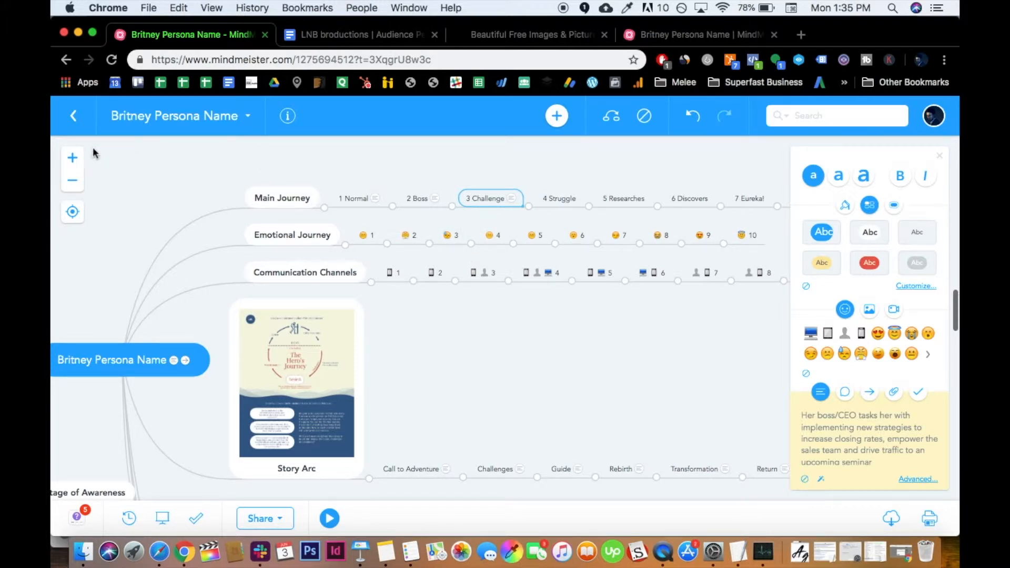
- Enlarge the journey branches and browse the full icon library, including the People emojis
{"action": "left_click", "coordinate": [73, 157]}
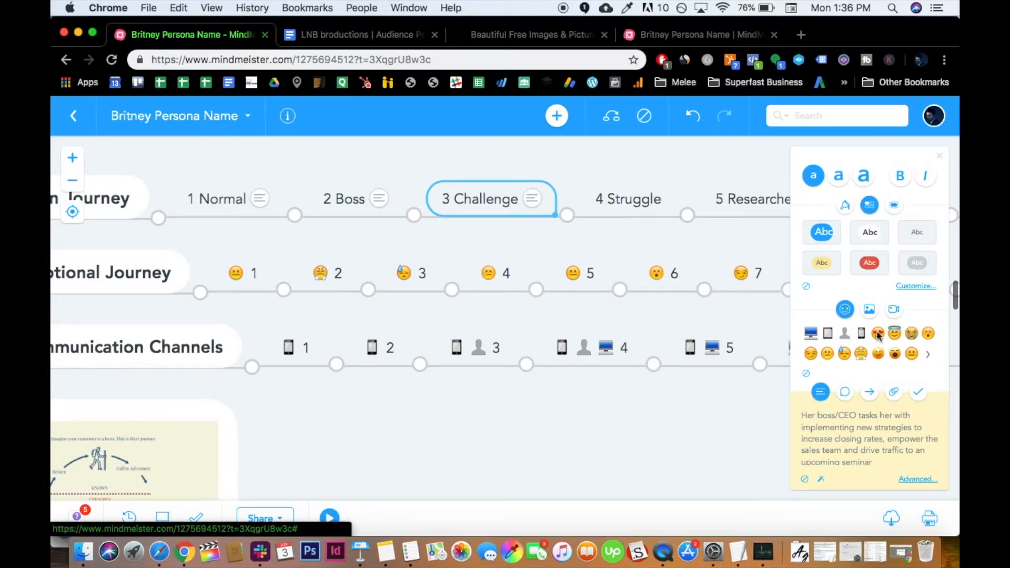
{"action": "left_click", "coordinate": [929, 359]}
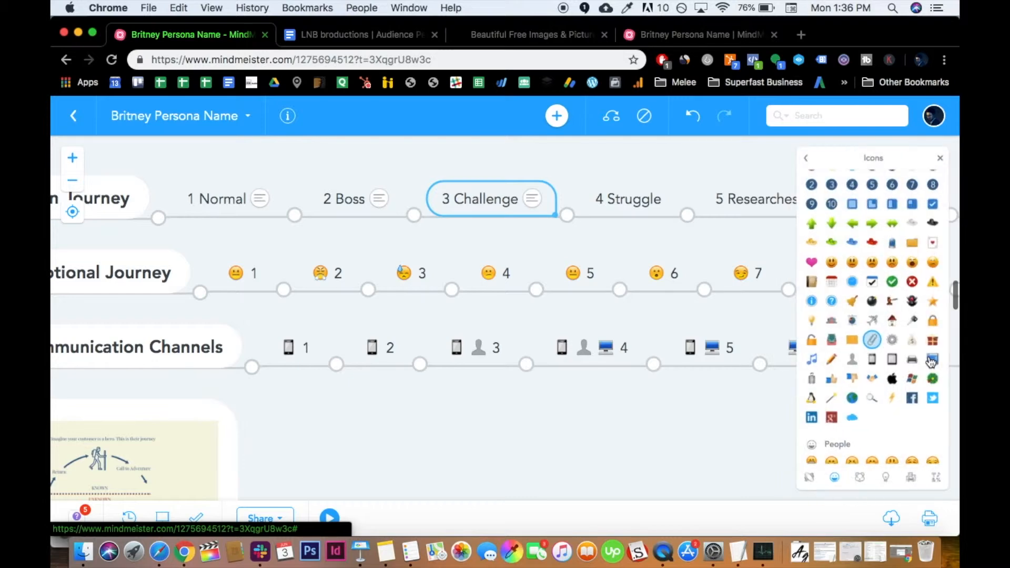
{"action": "scroll", "coordinate": [844, 251], "scroll_direction": "down", "scroll_amount": 5}
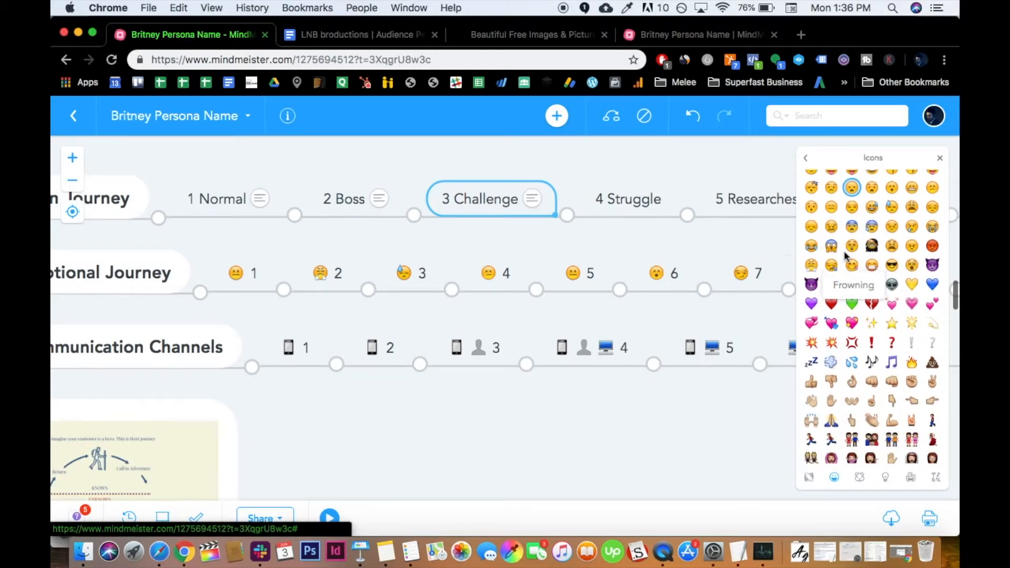
{"action": "scroll", "coordinate": [844, 250], "scroll_direction": "up", "scroll_amount": 1}
{"action": "scroll", "coordinate": [848, 394], "scroll_direction": "down", "scroll_amount": 5}
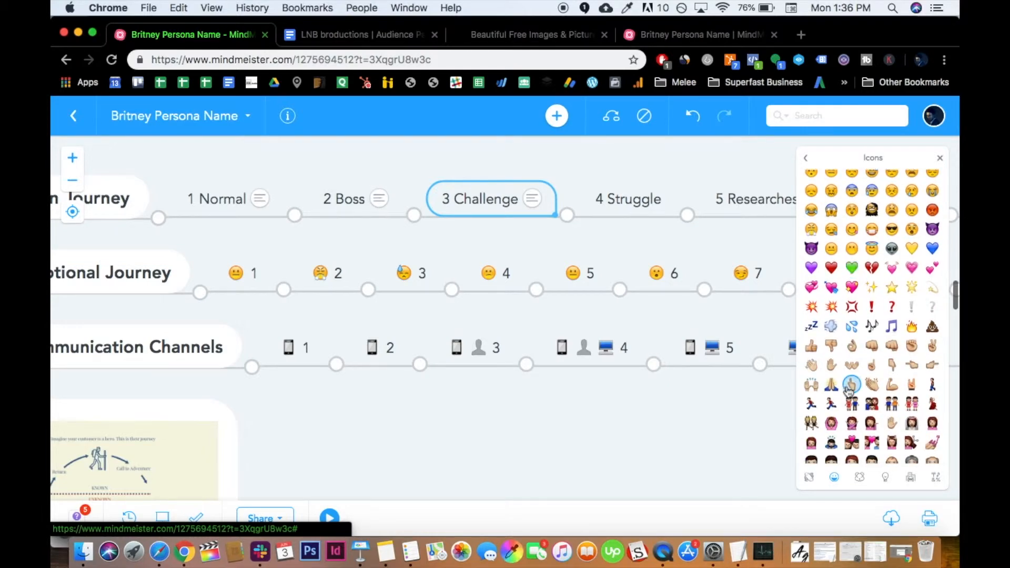
{"action": "scroll", "coordinate": [849, 391], "scroll_direction": "up", "scroll_amount": 8}
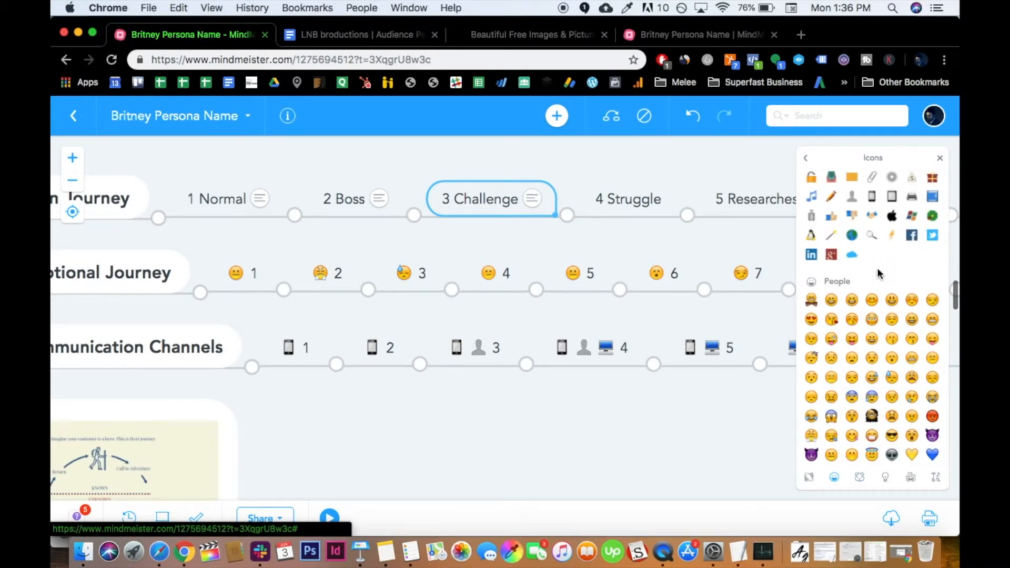
- Try toggling the sweat-face emoji and adding a weary-face emoji on Emotional Journey topic 3, restoring its original icon
{"action": "left_click", "coordinate": [478, 273]}
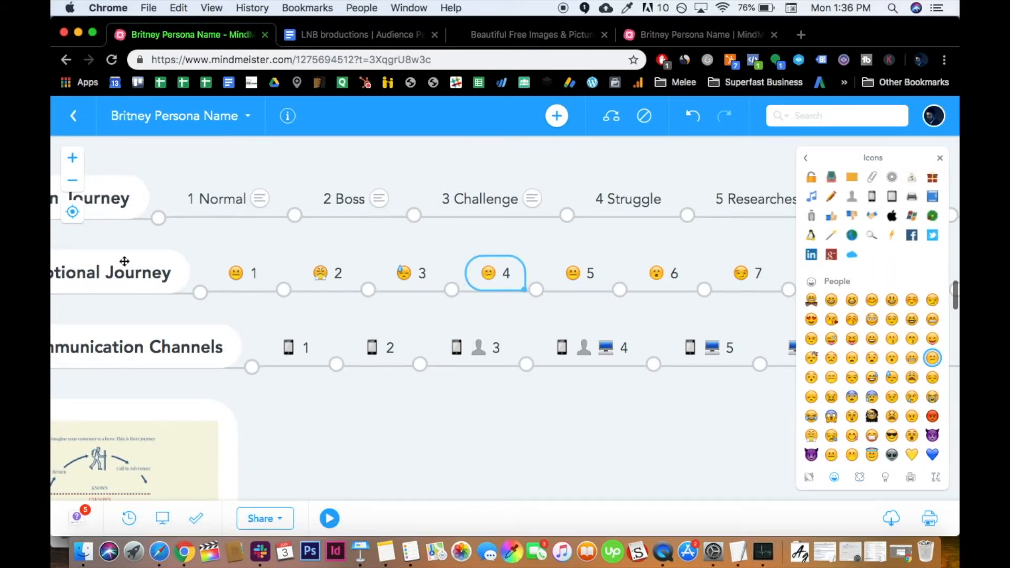
{"action": "left_click", "coordinate": [424, 274]}
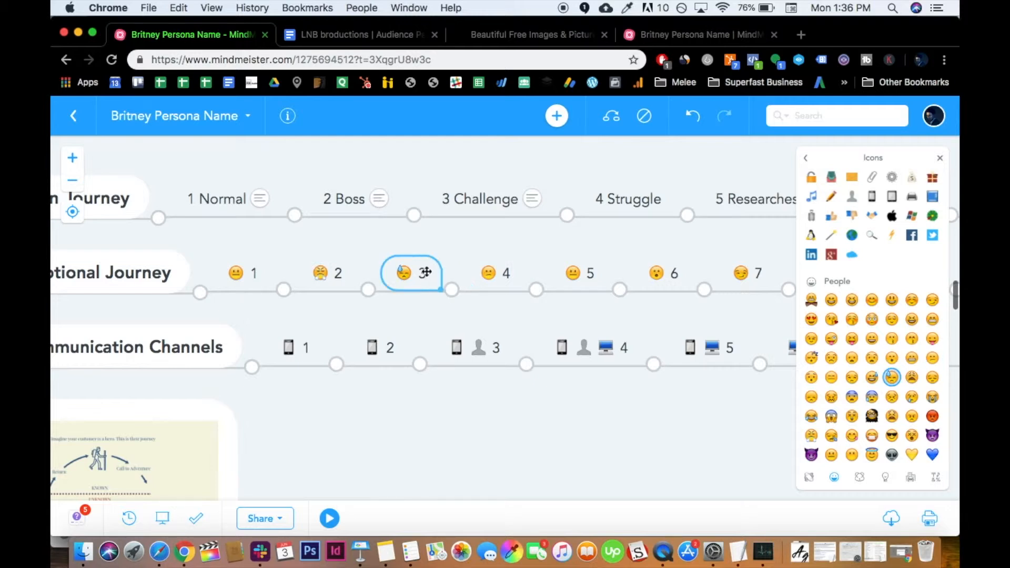
{"action": "left_click", "coordinate": [895, 380]}
{"action": "left_click", "coordinate": [894, 380]}
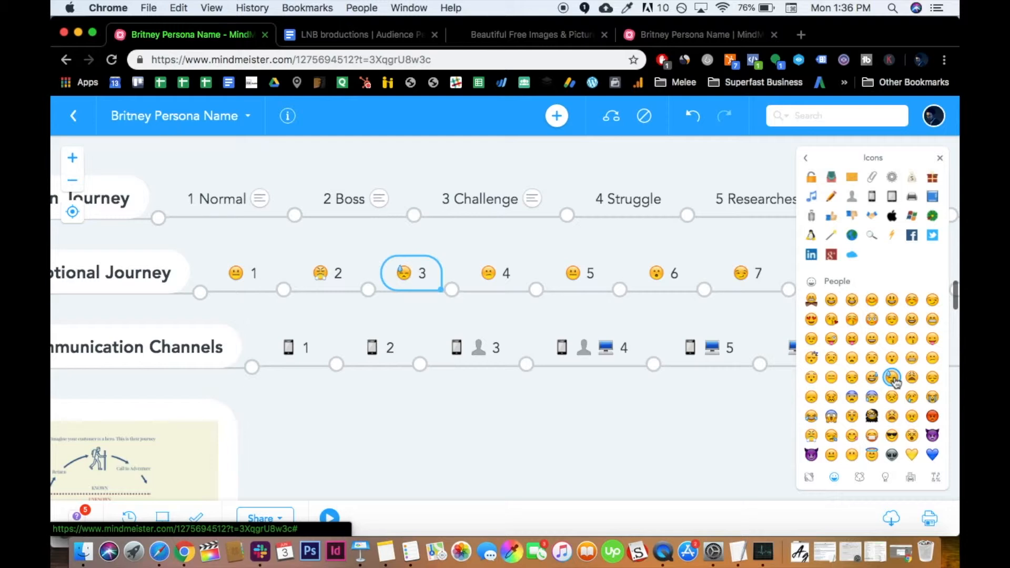
{"action": "left_click", "coordinate": [894, 380]}
{"action": "left_click", "coordinate": [894, 380]}
{"action": "left_click", "coordinate": [912, 378]}
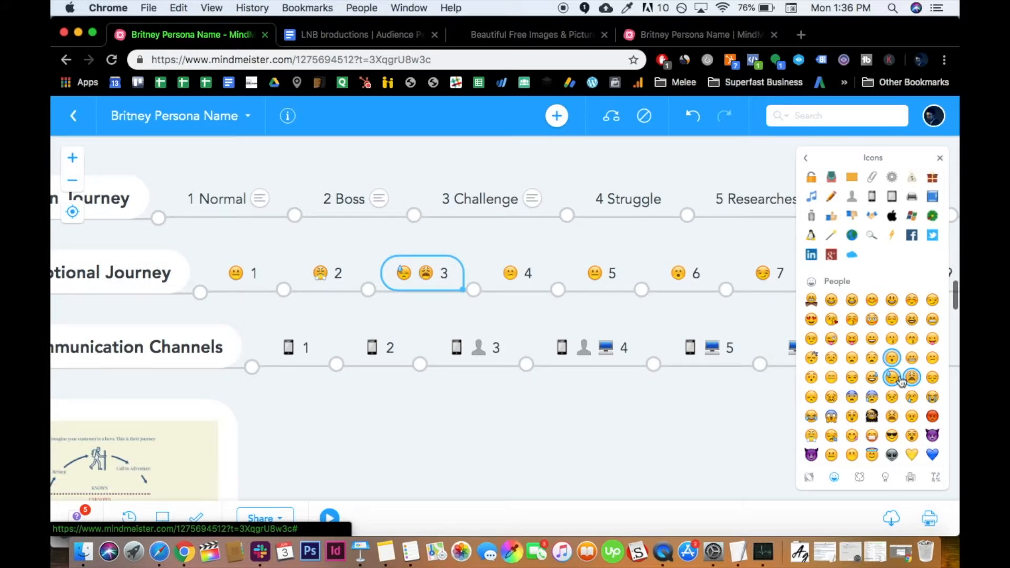
{"action": "left_click", "coordinate": [916, 378]}
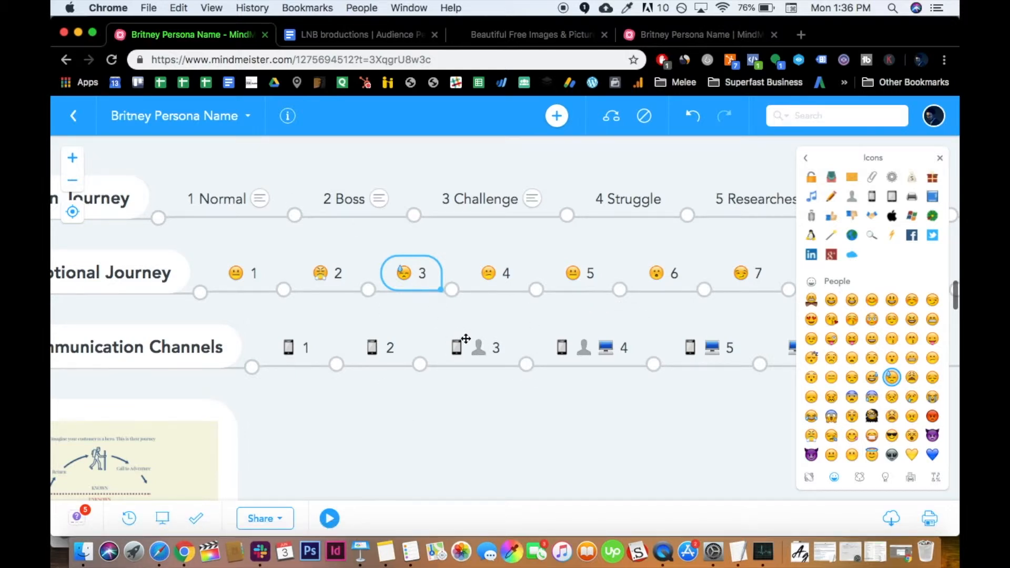
- Look over the device and person icons assigned to the Communication Channels topics
{"action": "scroll", "coordinate": [352, 329], "scroll_direction": "down", "scroll_amount": 3}
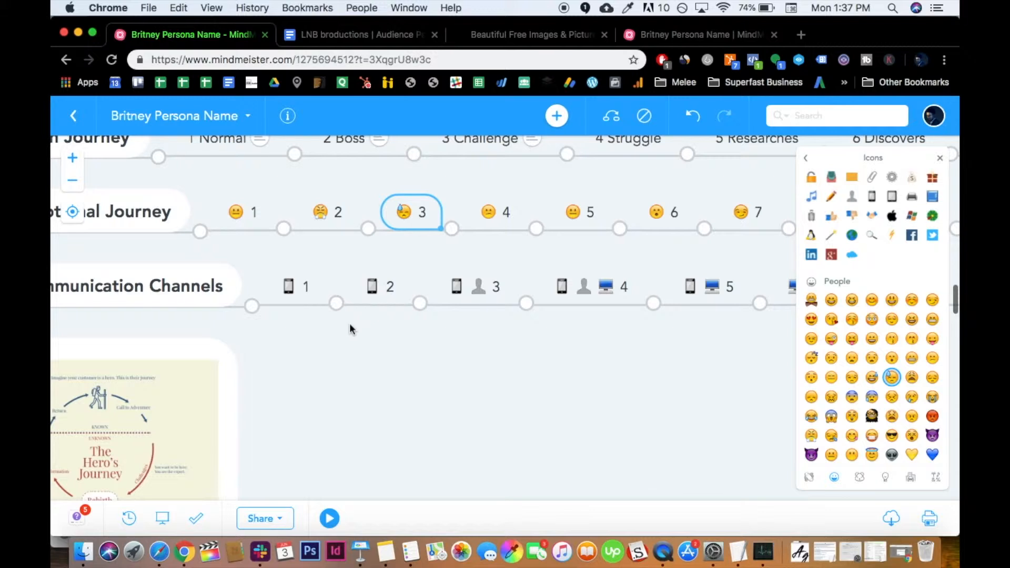
{"action": "left_click_drag", "start_coordinate": [350, 327], "coordinate": [358, 320]}
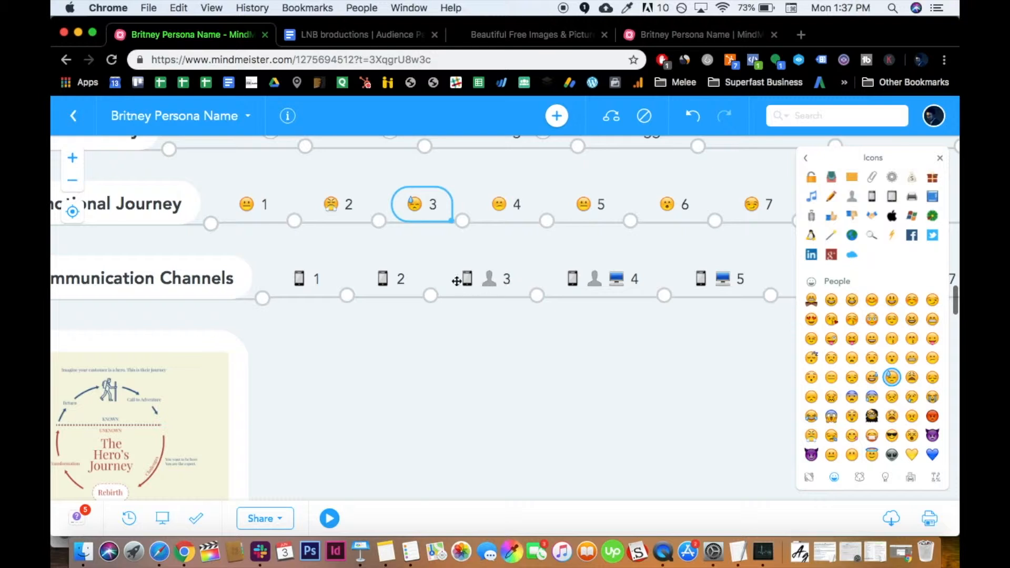
{"action": "left_click_drag", "start_coordinate": [436, 317], "coordinate": [386, 355]}
{"action": "left_click_drag", "start_coordinate": [387, 318], "coordinate": [743, 429]}
- Go through the Main Journey stages 1 Normal, 2 Boss, 3 Challenge and 4 Struggle, and return to 1 Normal
{"action": "left_click", "coordinate": [289, 230]}
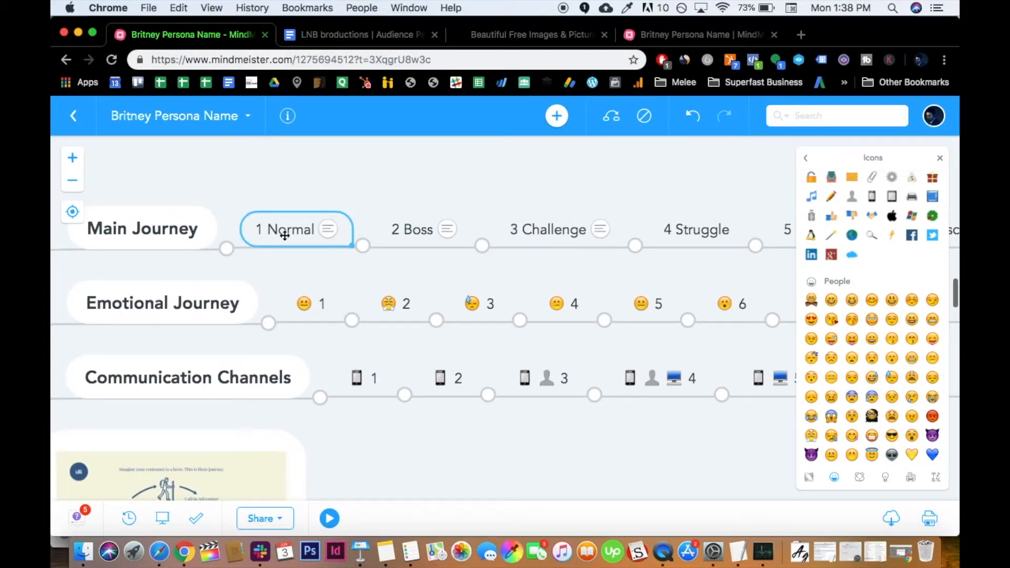
{"action": "left_click", "coordinate": [401, 233]}
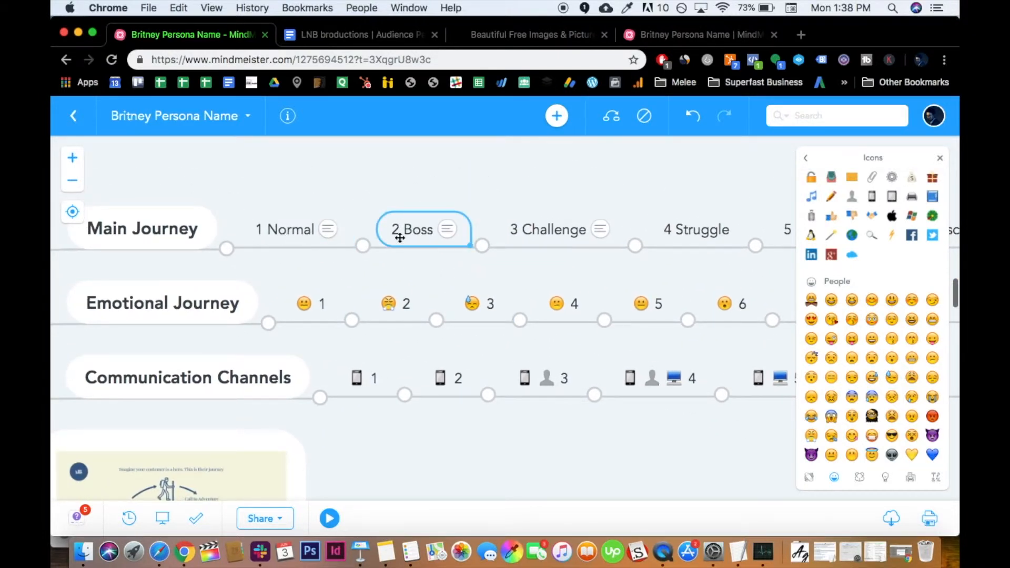
{"action": "left_click", "coordinate": [529, 230]}
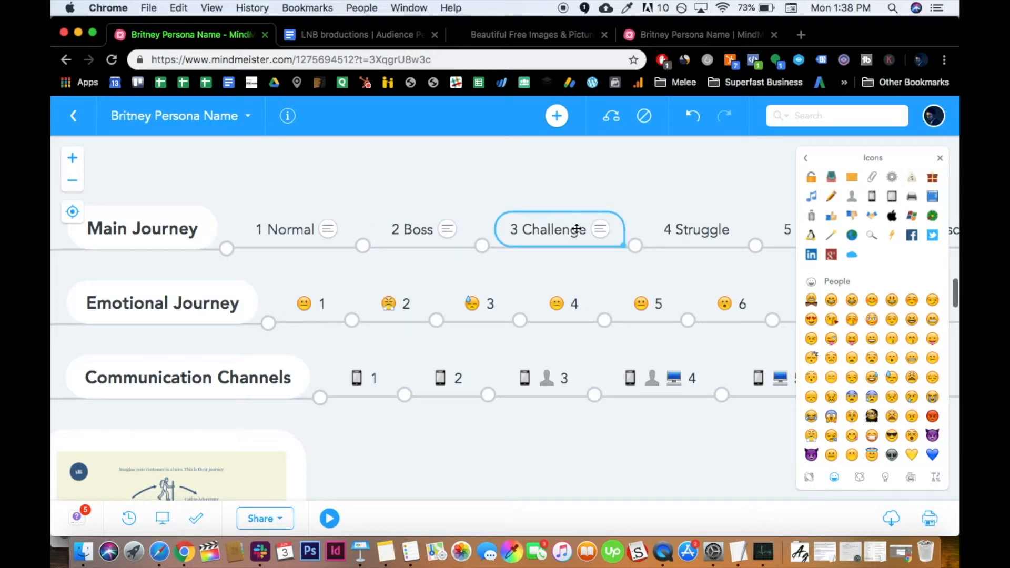
{"action": "left_click", "coordinate": [687, 227]}
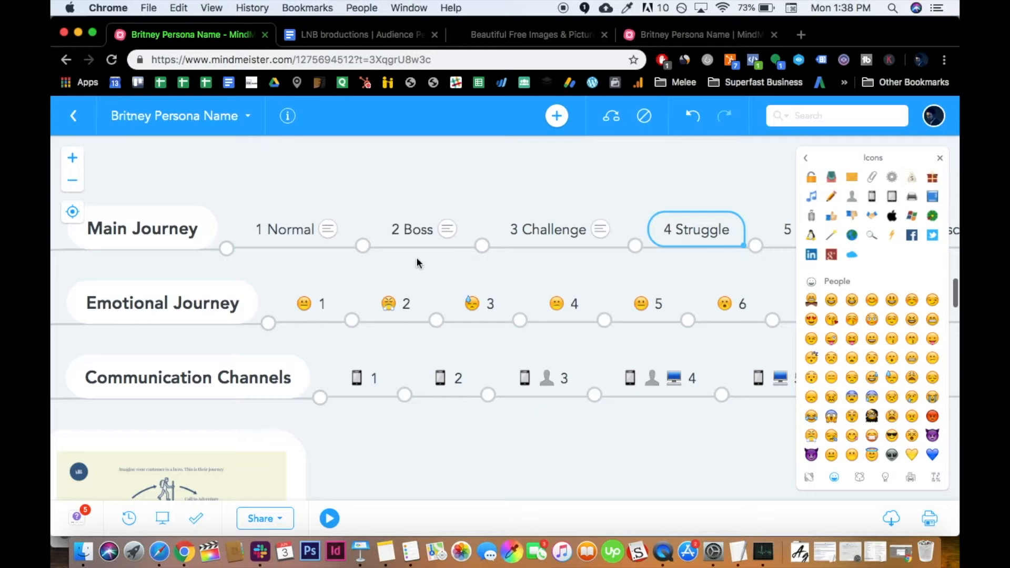
{"action": "left_click", "coordinate": [296, 235]}
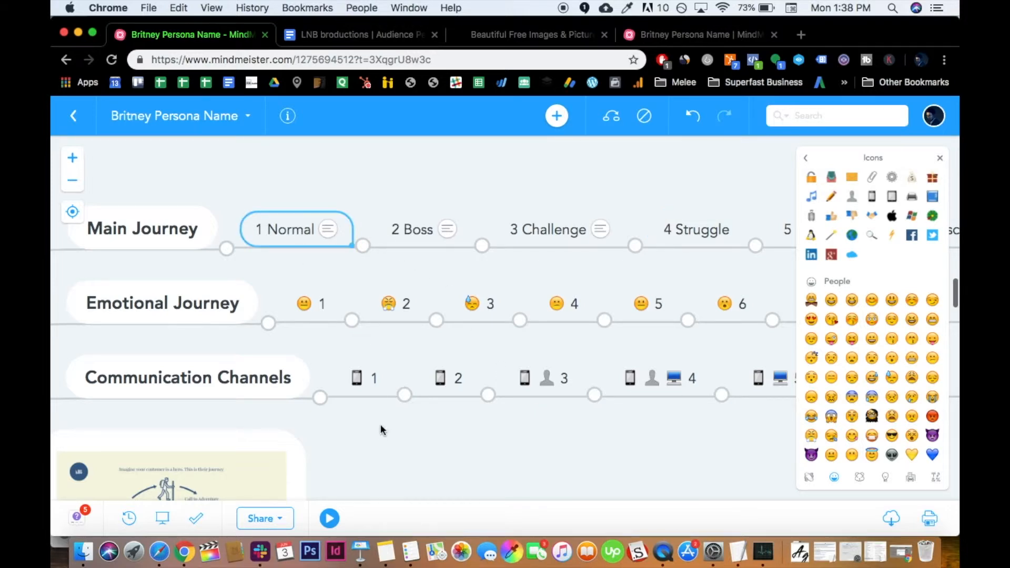
- View the first Storyboard images below the Story Arc branch
{"action": "scroll", "coordinate": [380, 429], "scroll_direction": "down", "scroll_amount": 10}
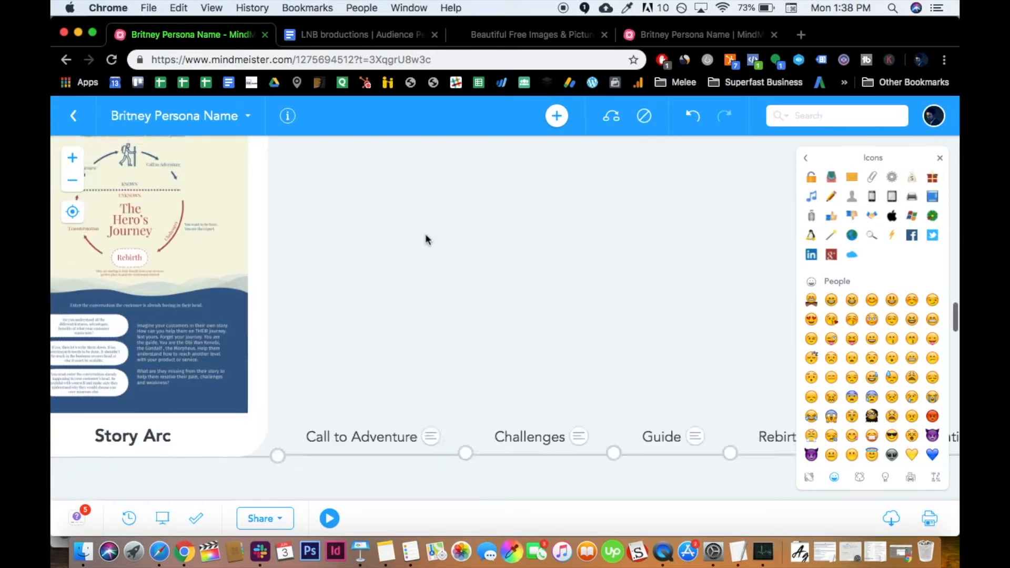
{"action": "scroll", "coordinate": [426, 239], "scroll_direction": "down", "scroll_amount": 3}
{"action": "scroll", "coordinate": [124, 402], "scroll_direction": "down", "scroll_amount": 5}
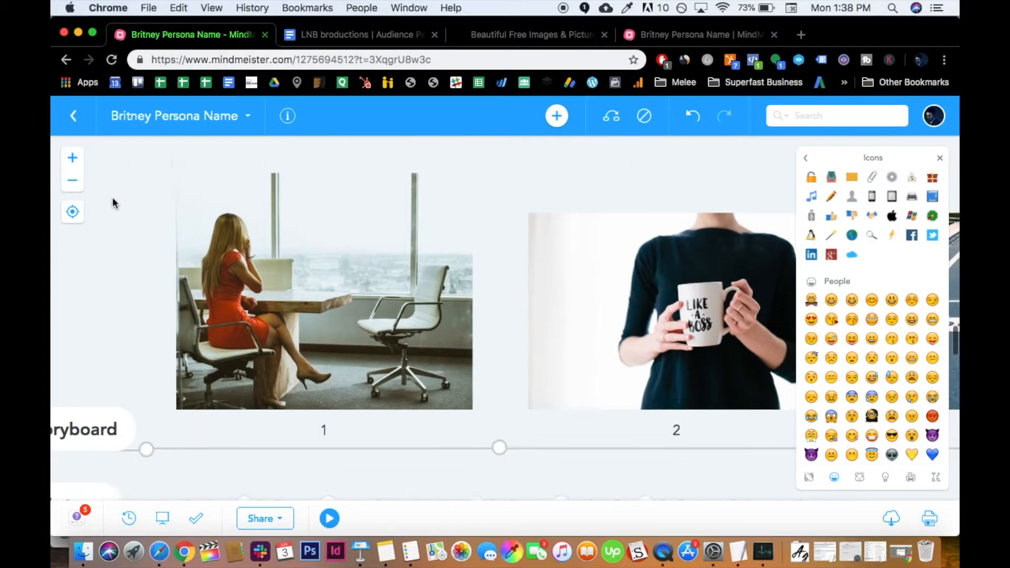
{"action": "scroll", "coordinate": [113, 203], "scroll_direction": "down", "scroll_amount": 1}
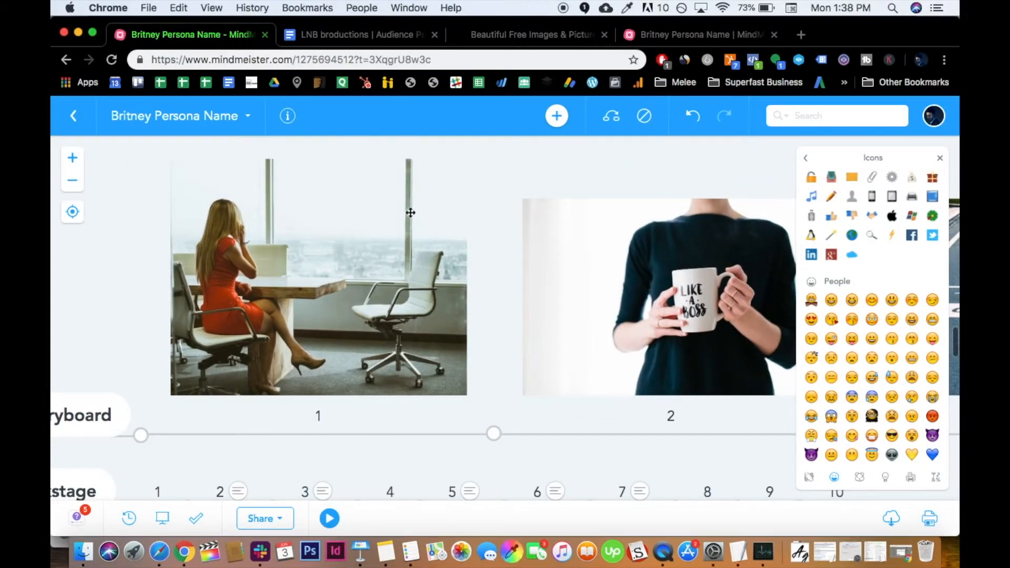
- Switch to Unsplash, search for "challenge" photos and look through the results
{"action": "left_click", "coordinate": [482, 40]}
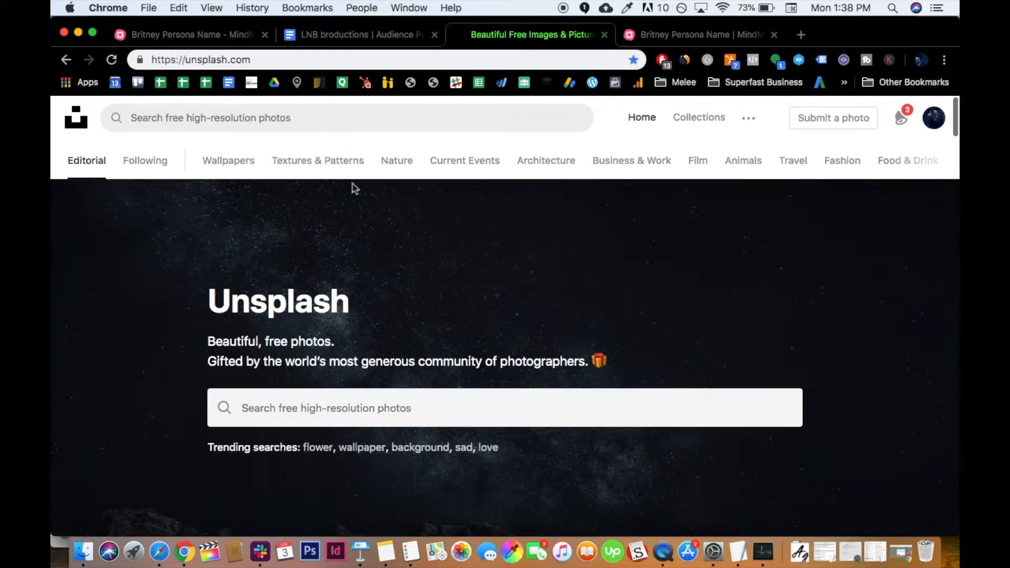
{"action": "left_click", "coordinate": [301, 405]}
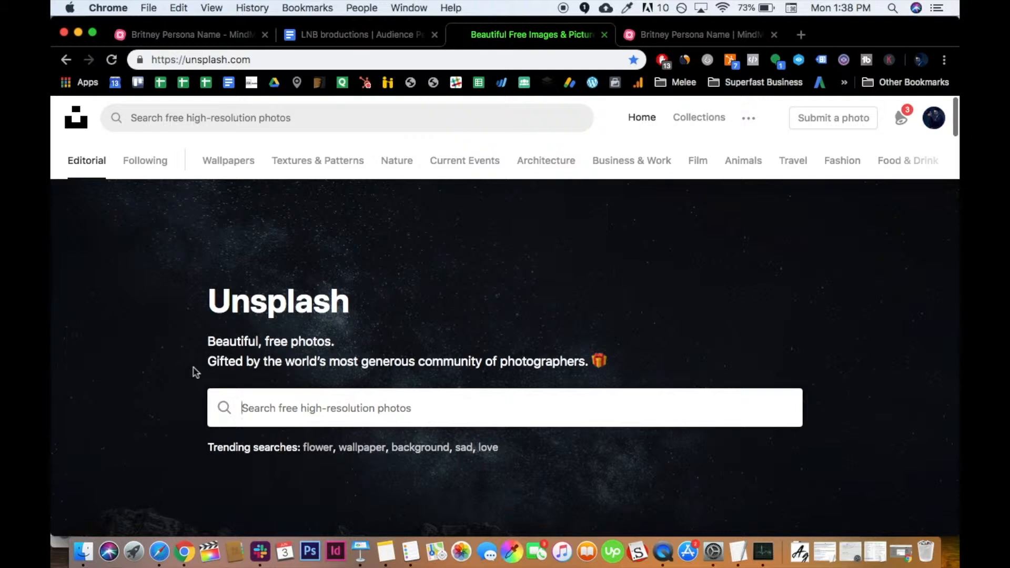
{"action": "type", "text": "challe"}
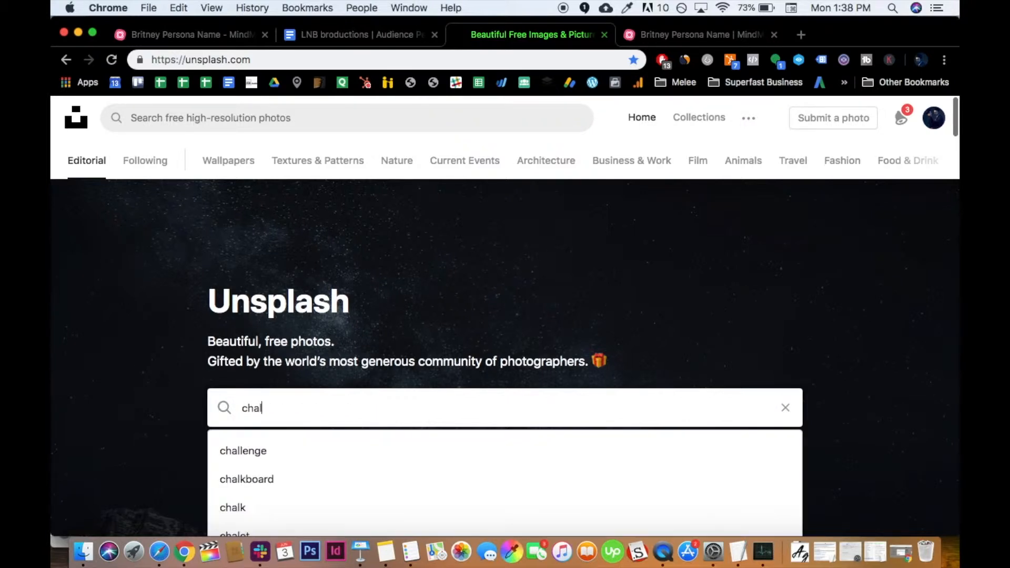
{"action": "type", "text": "nge"}
{"action": "key", "text": "Return"}
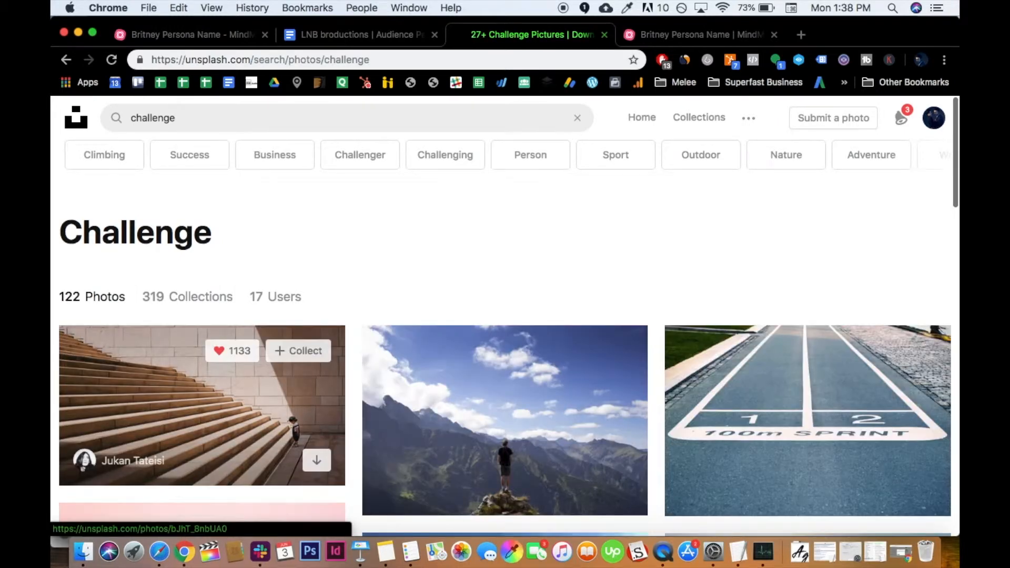
{"action": "scroll", "coordinate": [352, 371], "scroll_direction": "down", "scroll_amount": 3}
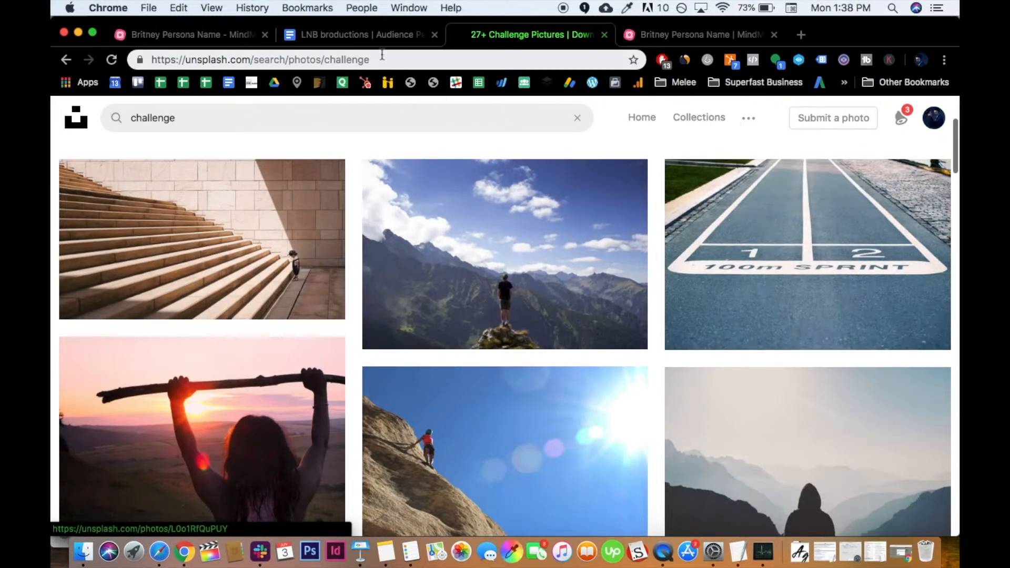
- Return to the MindMeister map and view Storyboard images 2 to 4, checking back with the Unsplash challenge photos
{"action": "left_click", "coordinate": [221, 32]}
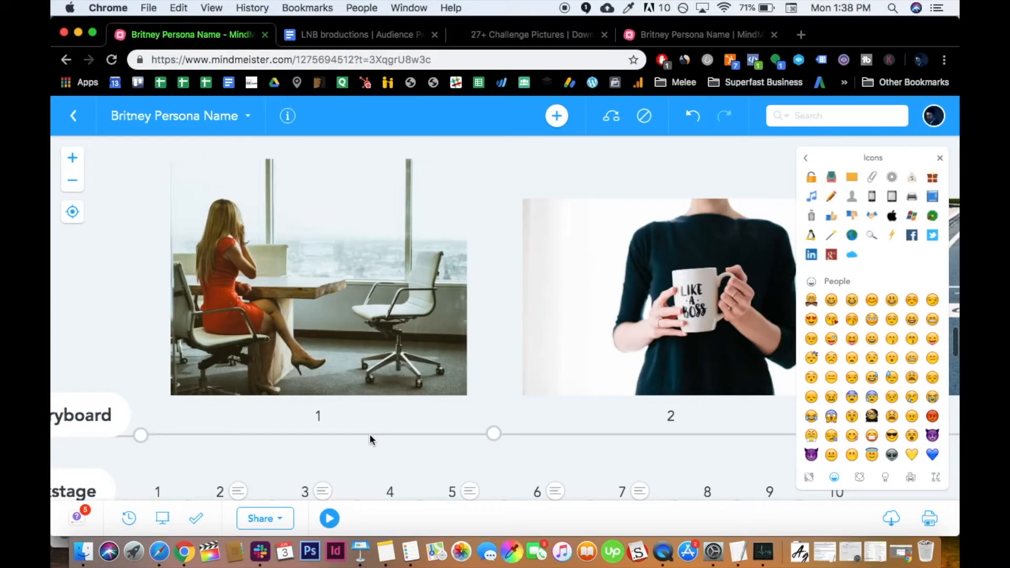
{"action": "left_click_drag", "start_coordinate": [519, 454], "coordinate": [133, 413]}
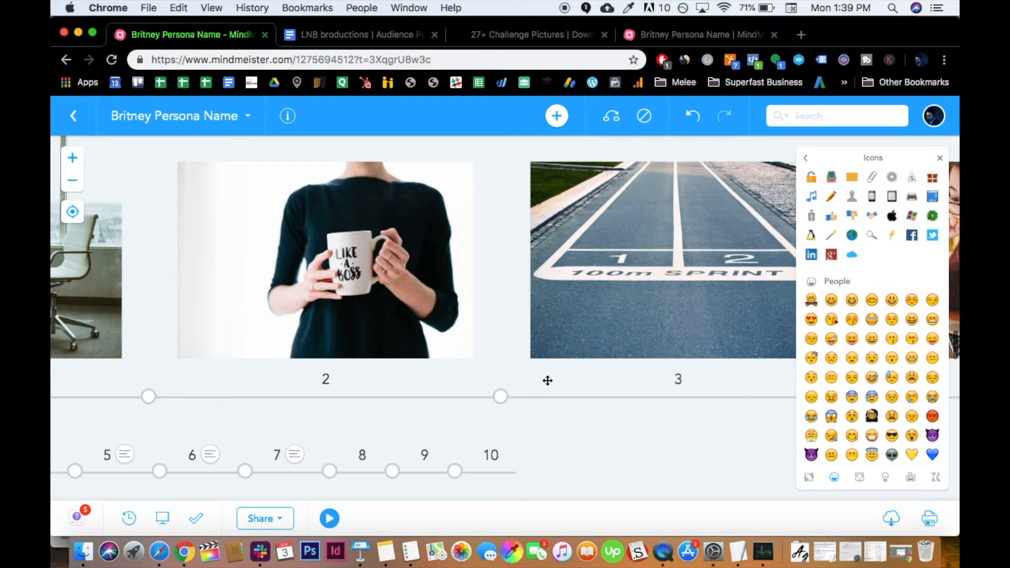
{"action": "left_click", "coordinate": [492, 36]}
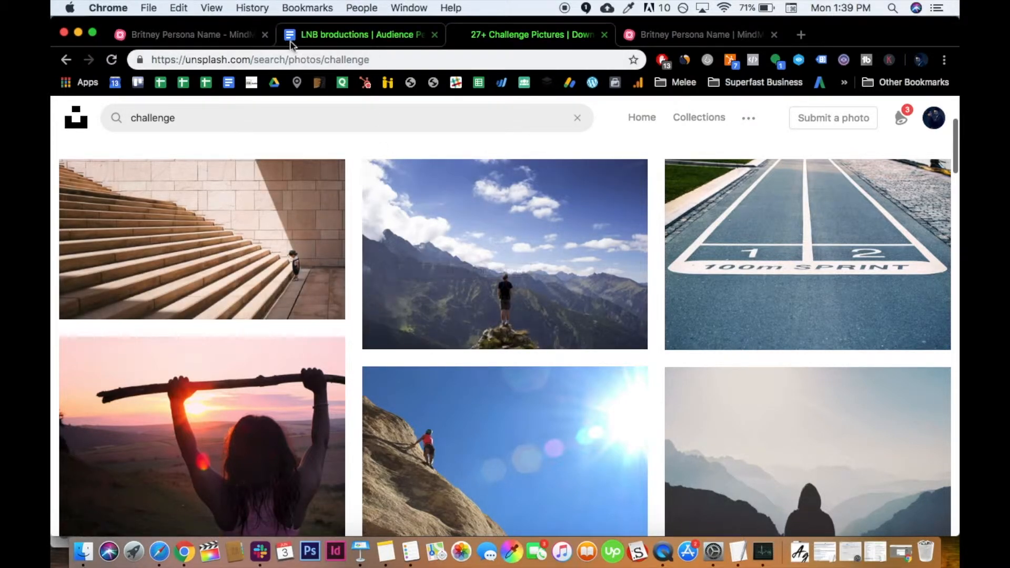
{"action": "left_click", "coordinate": [208, 35]}
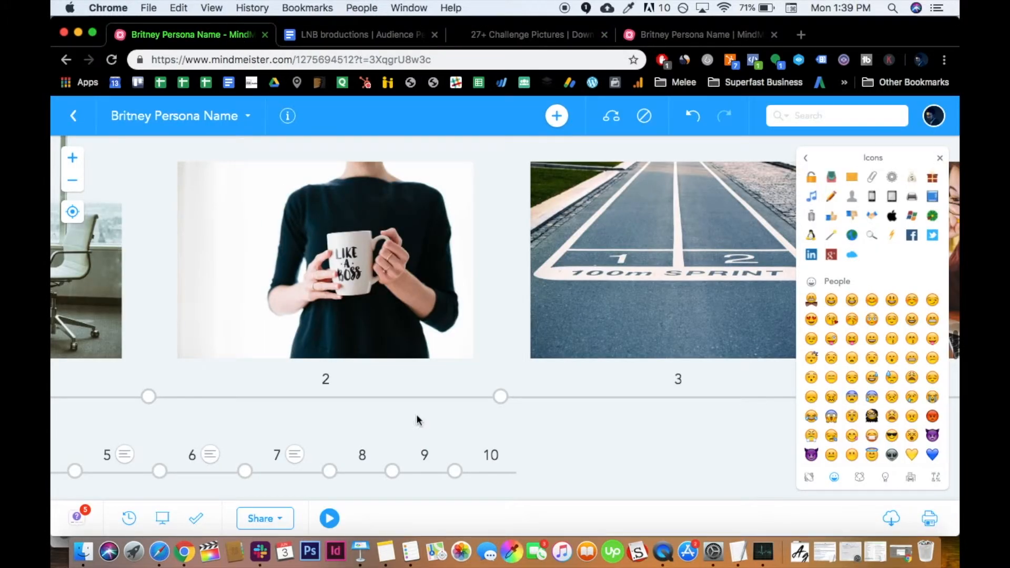
{"action": "left_click_drag", "start_coordinate": [576, 433], "coordinate": [415, 415]}
{"action": "left_click_drag", "start_coordinate": [525, 412], "coordinate": [348, 422]}
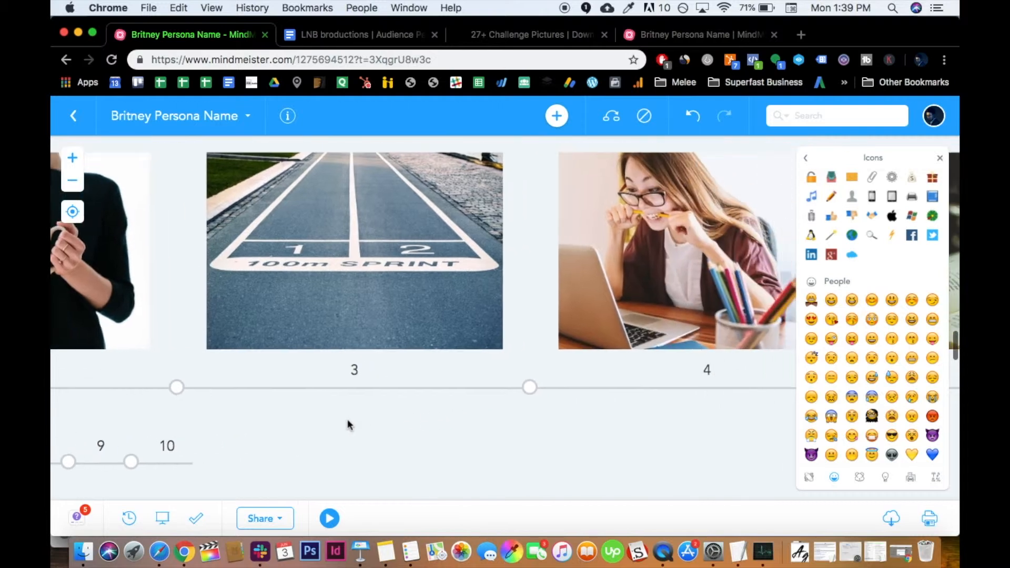
- Look over Storyboard images 3 and 4 and return to image 2
{"action": "left_click_drag", "start_coordinate": [462, 420], "coordinate": [407, 419]}
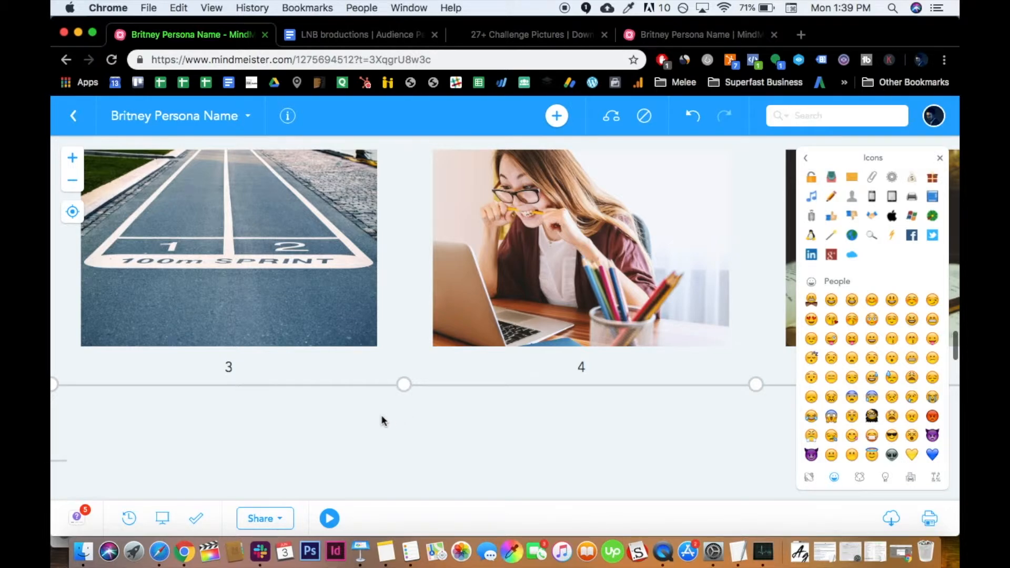
{"action": "left_click_drag", "start_coordinate": [384, 420], "coordinate": [674, 414]}
{"action": "left_click_drag", "start_coordinate": [498, 408], "coordinate": [605, 403]}
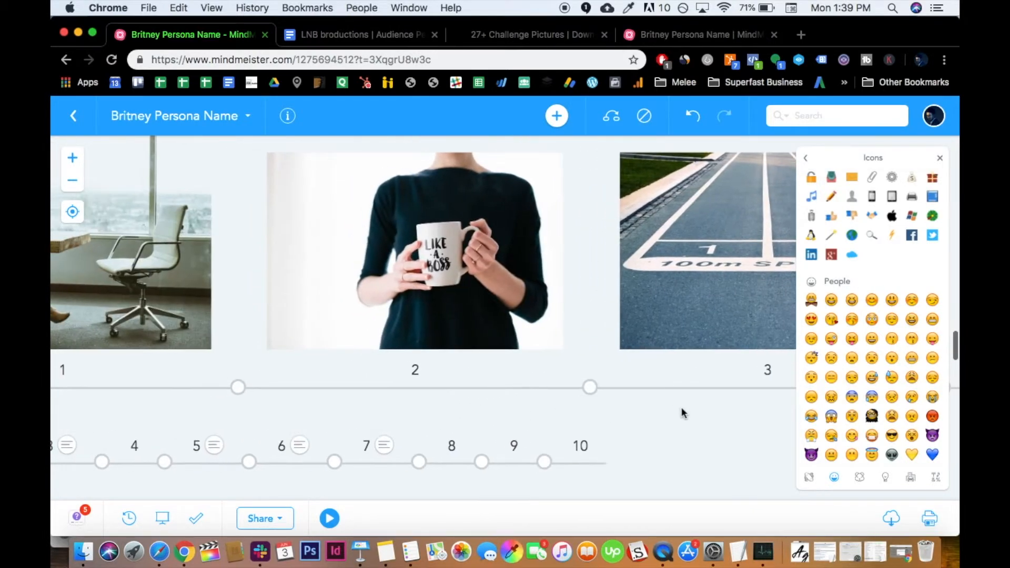
- Bring the full Backstage row into view and read the complete note on its stage 2
{"action": "left_click", "coordinate": [74, 185]}
{"action": "left_click", "coordinate": [75, 184]}
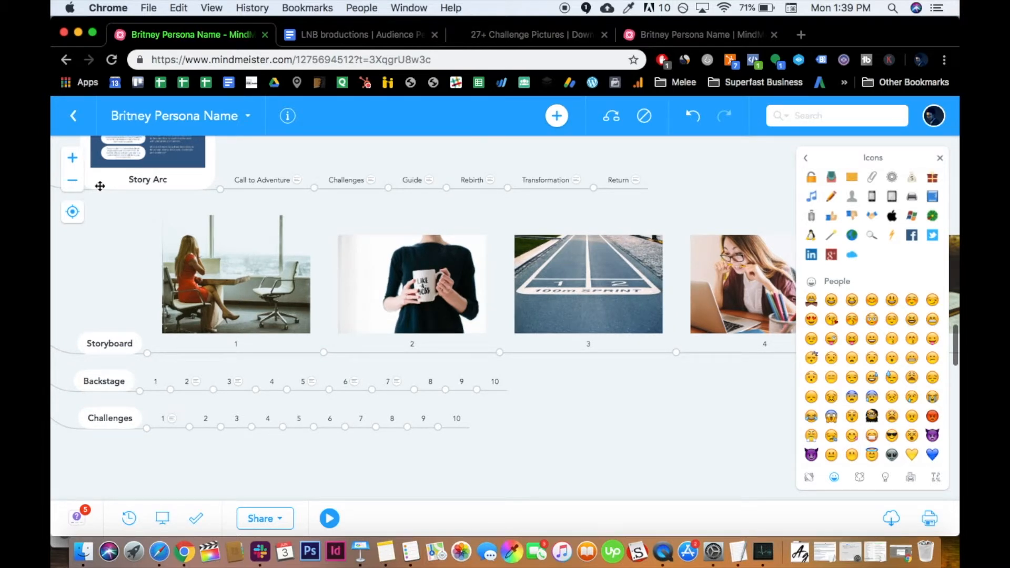
{"action": "left_click_drag", "start_coordinate": [576, 445], "coordinate": [644, 440]}
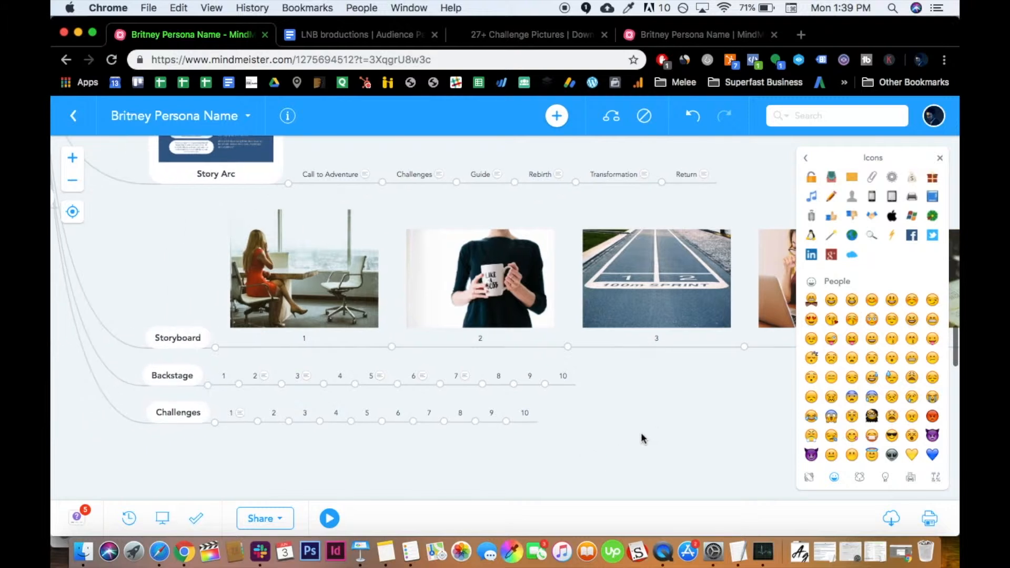
{"action": "left_click", "coordinate": [254, 375]}
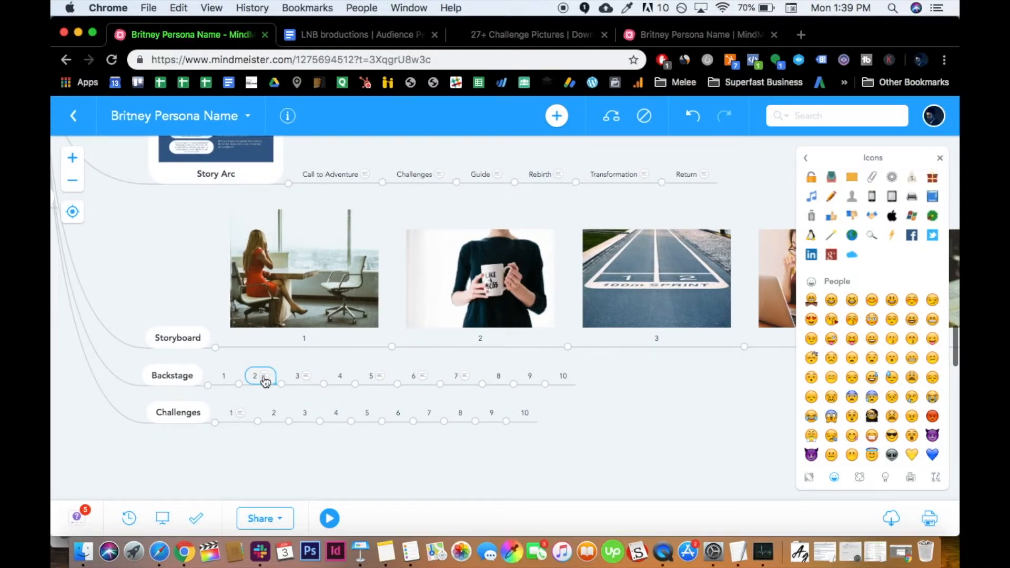
{"action": "left_click", "coordinate": [265, 378]}
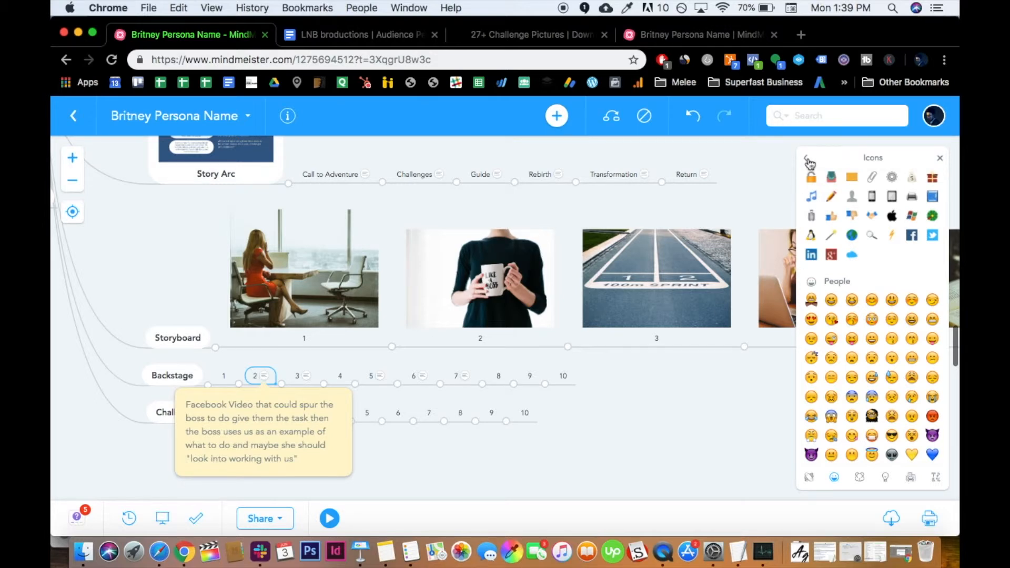
{"action": "left_click", "coordinate": [809, 159]}
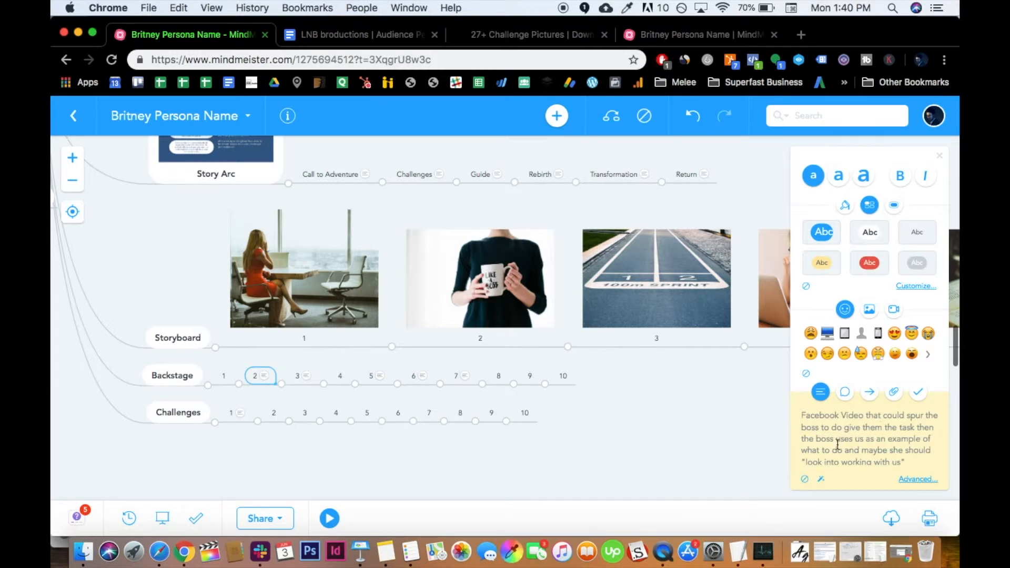
{"action": "scroll", "coordinate": [837, 441], "scroll_direction": "down", "scroll_amount": 1}
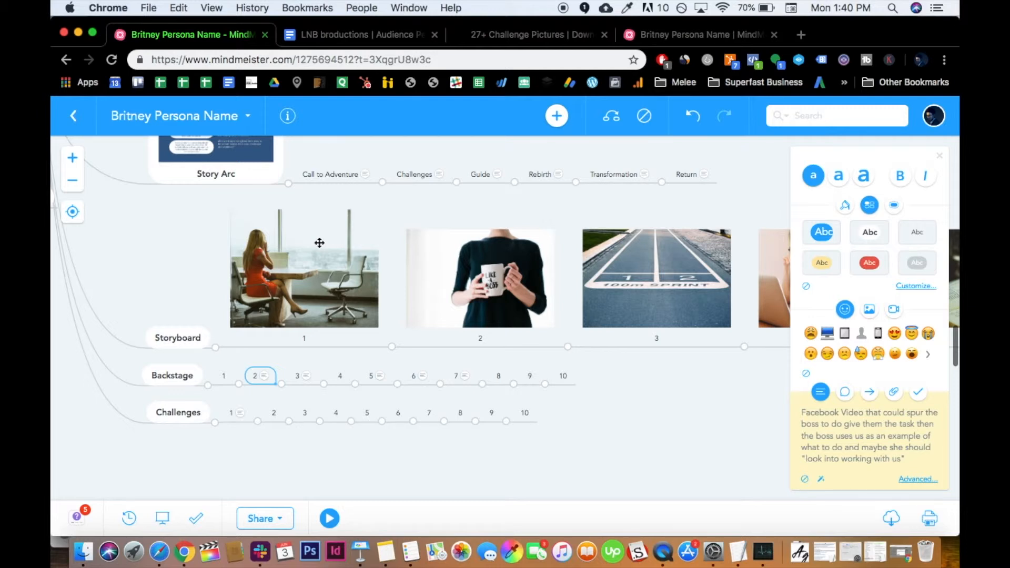
- Compare the notes of stages 1 and 2 on the Challenges branch, ending on stage 1
{"action": "left_click", "coordinate": [229, 416]}
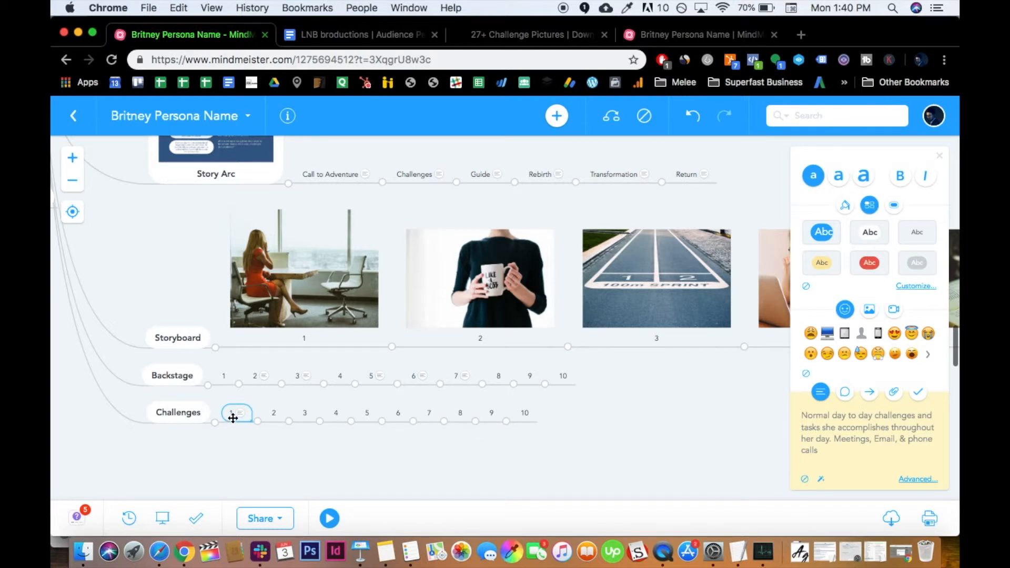
{"action": "left_click", "coordinate": [270, 415]}
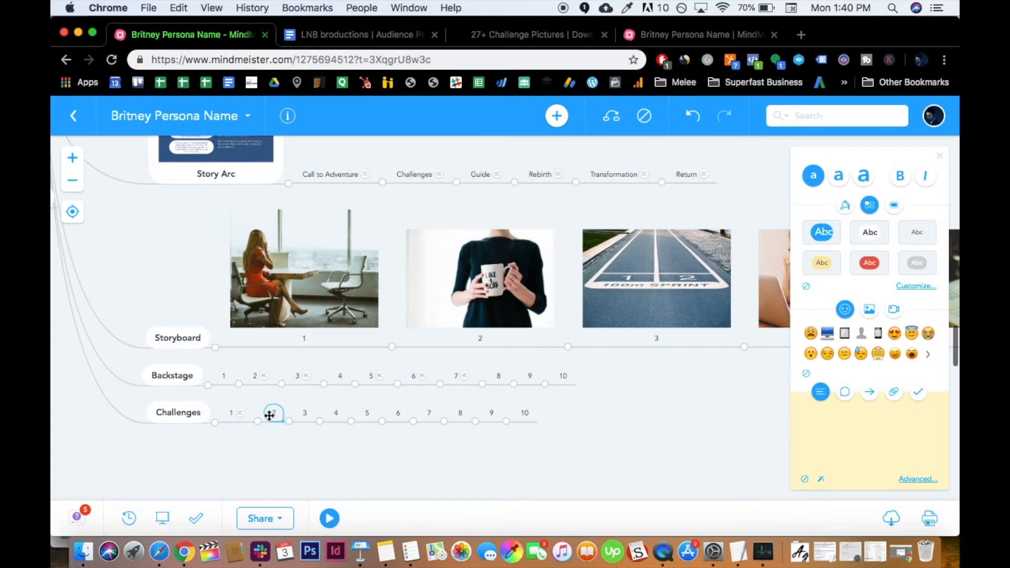
{"action": "left_click", "coordinate": [229, 414]}
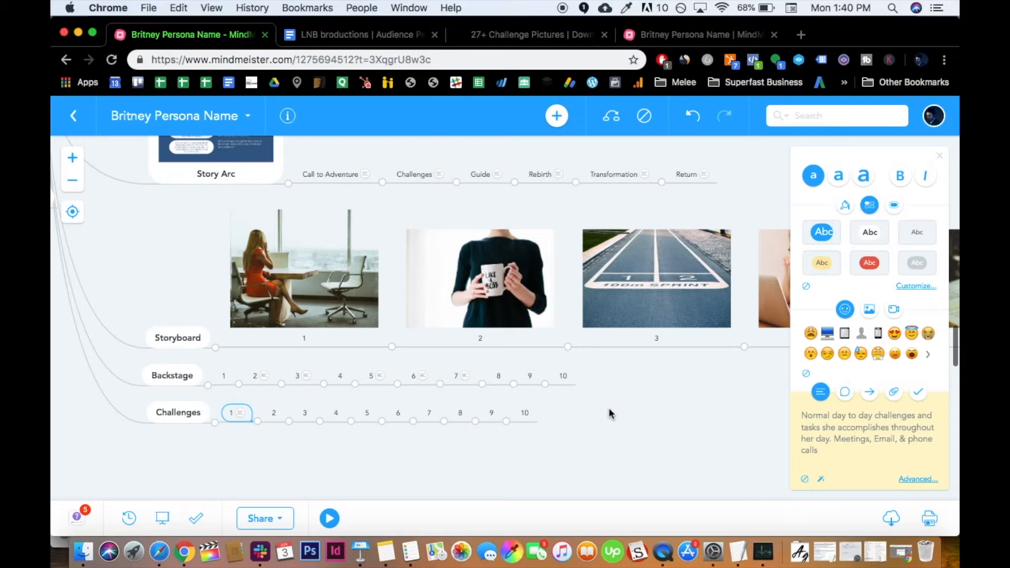
- Go to the Current Stage of Awareness branch and compare the styling of Problem Aware and Solution Aware, ending on Problem Aware
{"action": "left_click_drag", "start_coordinate": [120, 247], "coordinate": [528, 323]}
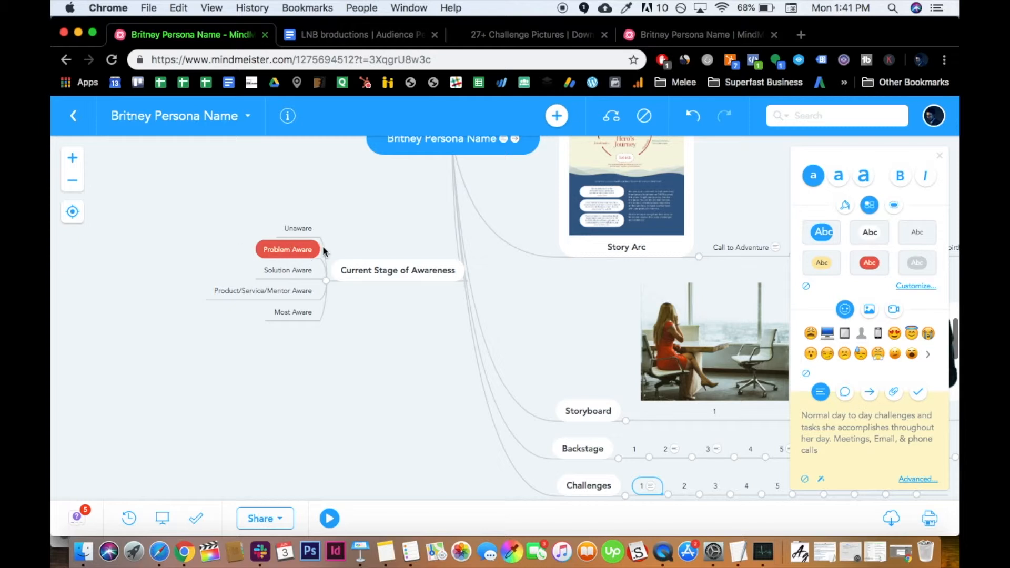
{"action": "left_click", "coordinate": [295, 250]}
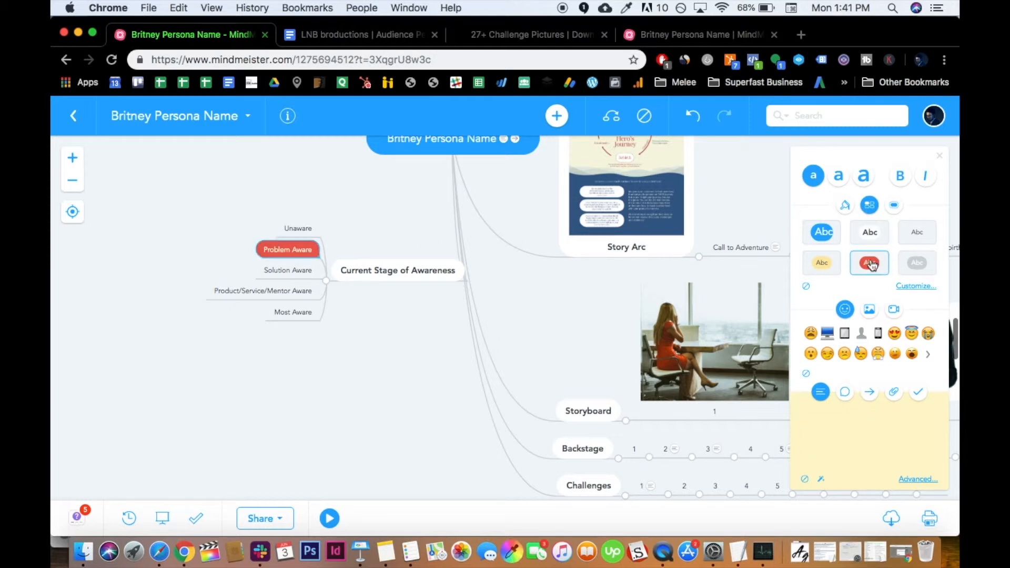
{"action": "left_click", "coordinate": [288, 274]}
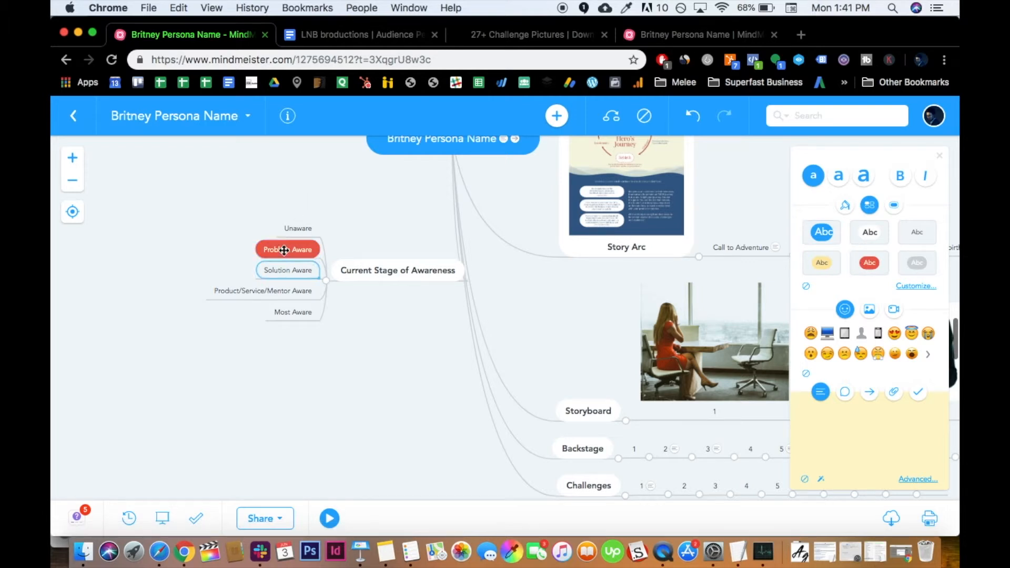
{"action": "left_click", "coordinate": [285, 252]}
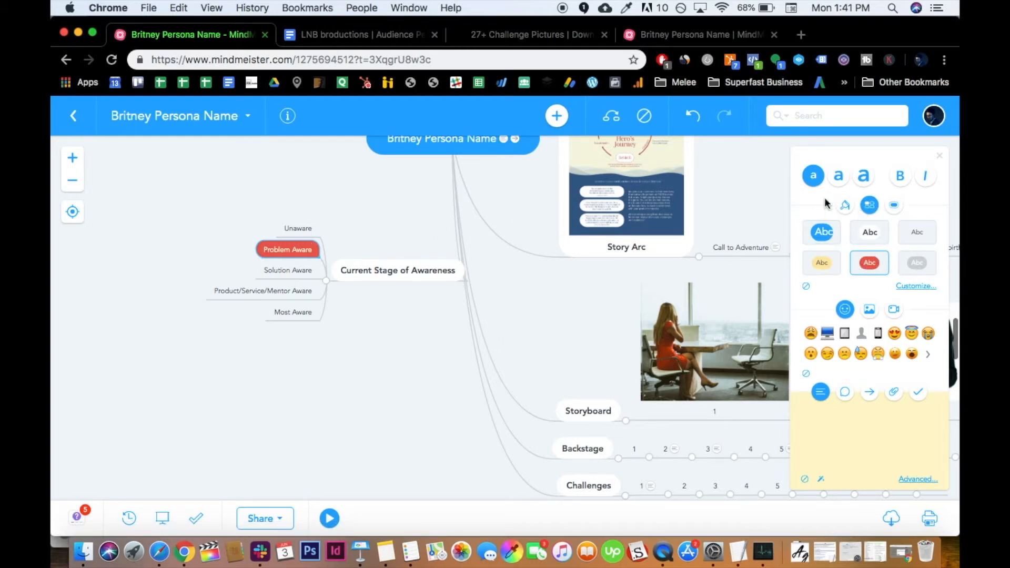
- Check the color palette available for the Problem Aware topic and return to its preset topic styles
{"action": "left_click", "coordinate": [846, 205]}
{"action": "left_click", "coordinate": [878, 206]}
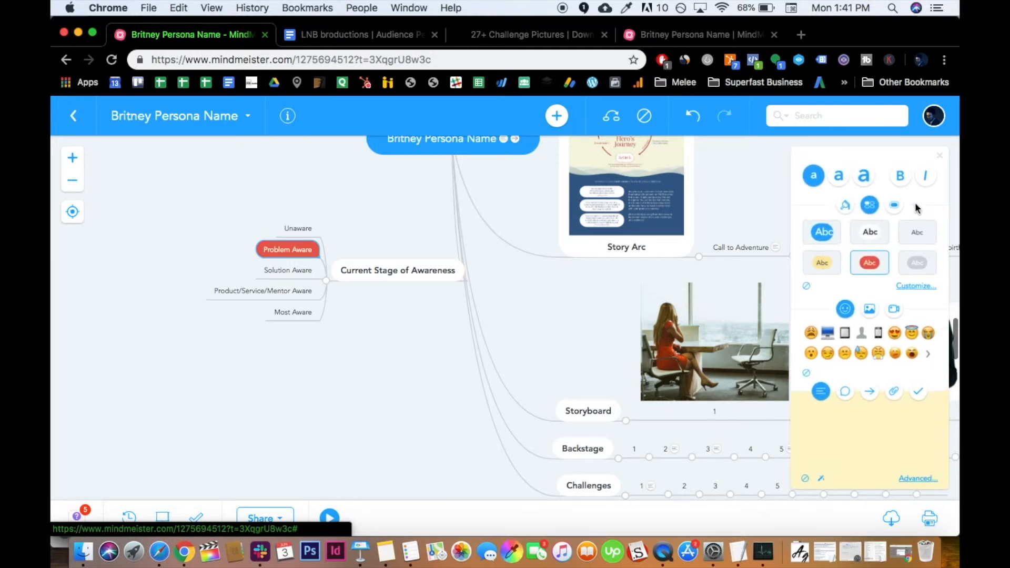
{"action": "left_click", "coordinate": [856, 207]}
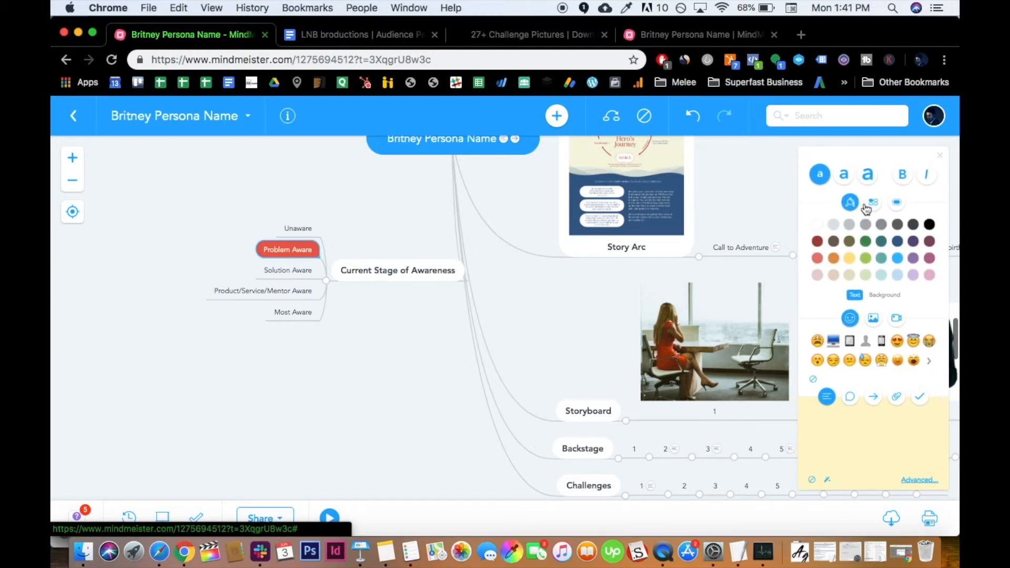
{"action": "left_click", "coordinate": [870, 206]}
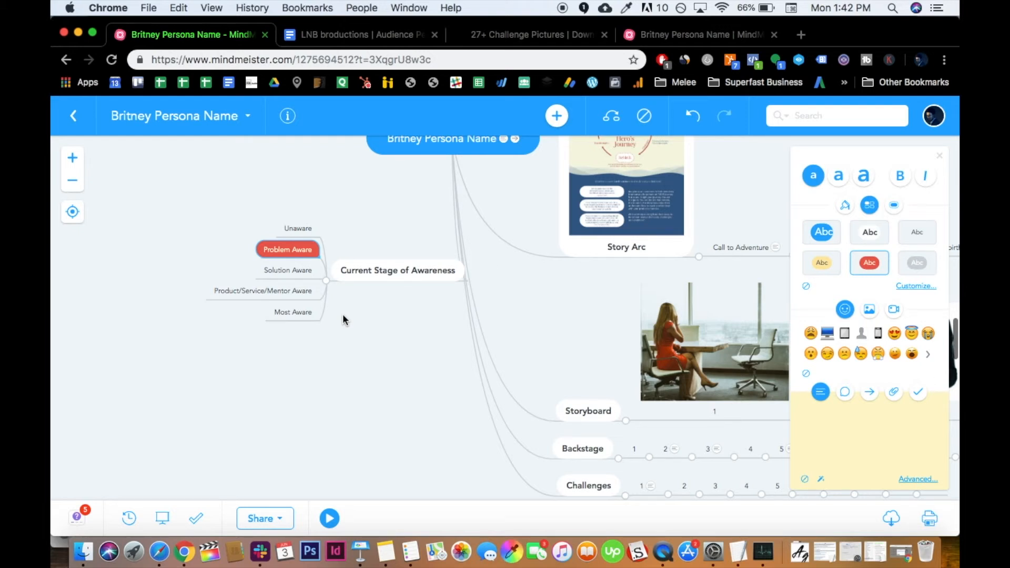
- Review the map around the central persona topic, from Current Stage of Awareness and Communication Channels to the Story Arc and Storyboard branches
{"action": "left_click_drag", "start_coordinate": [424, 310], "coordinate": [268, 462]}
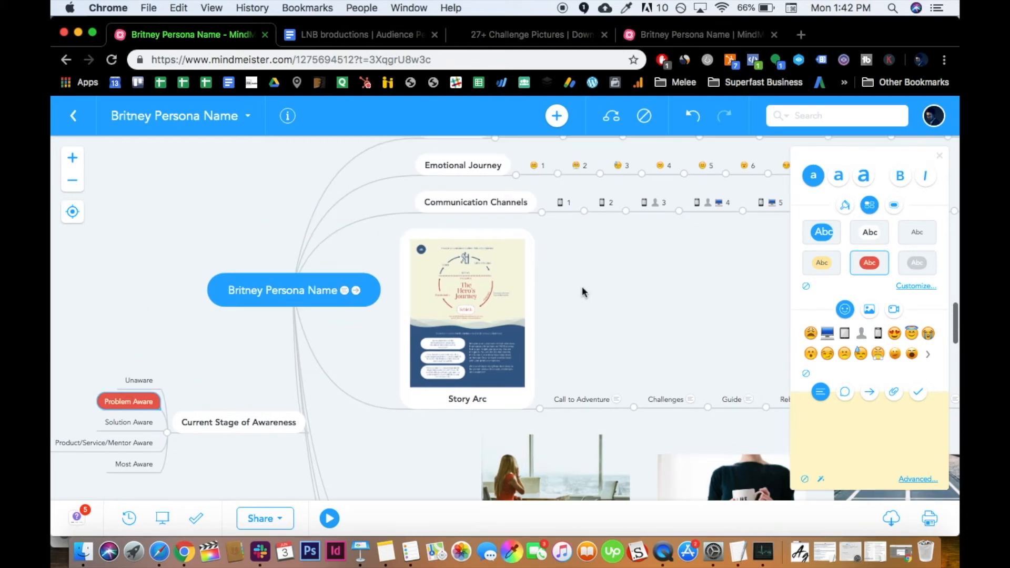
{"action": "left_click_drag", "start_coordinate": [589, 286], "coordinate": [544, 277]}
{"action": "left_click_drag", "start_coordinate": [193, 255], "coordinate": [210, 242]}
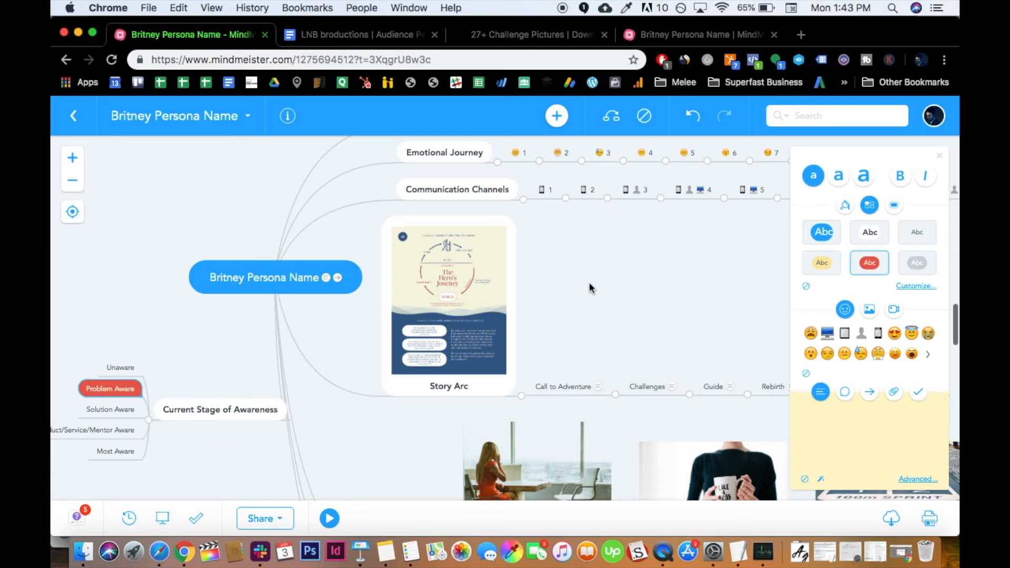
{"action": "left_click_drag", "start_coordinate": [589, 283], "coordinate": [740, 280]}
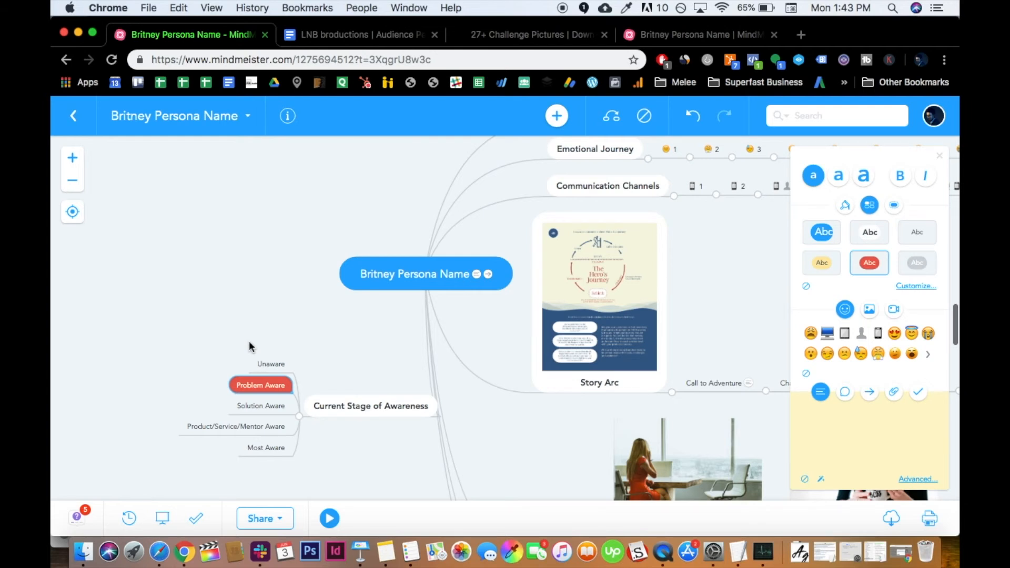
{"action": "scroll", "coordinate": [342, 391], "scroll_direction": "right", "scroll_amount": 2}
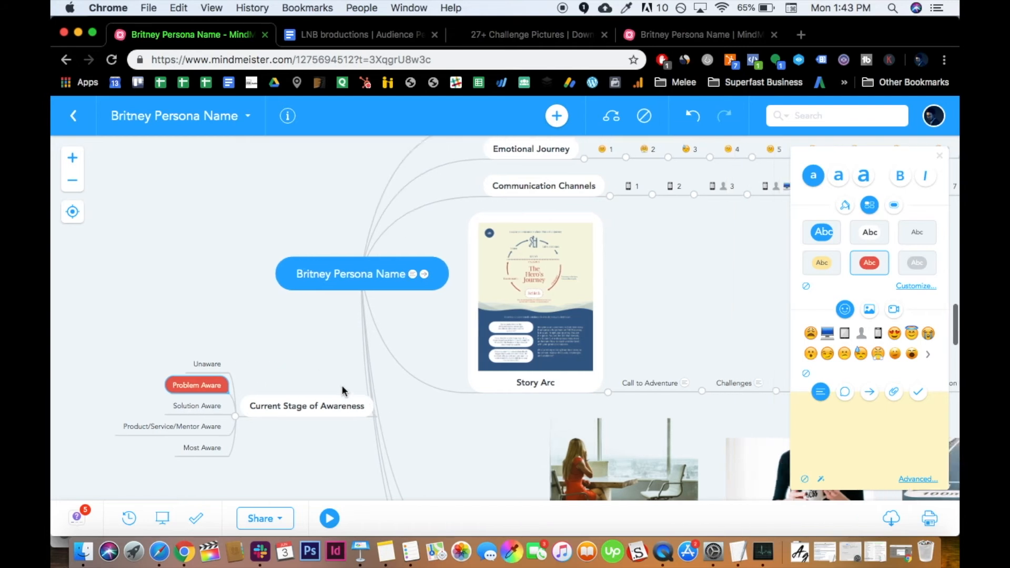
{"action": "scroll", "coordinate": [342, 386], "scroll_direction": "right", "scroll_amount": 2}
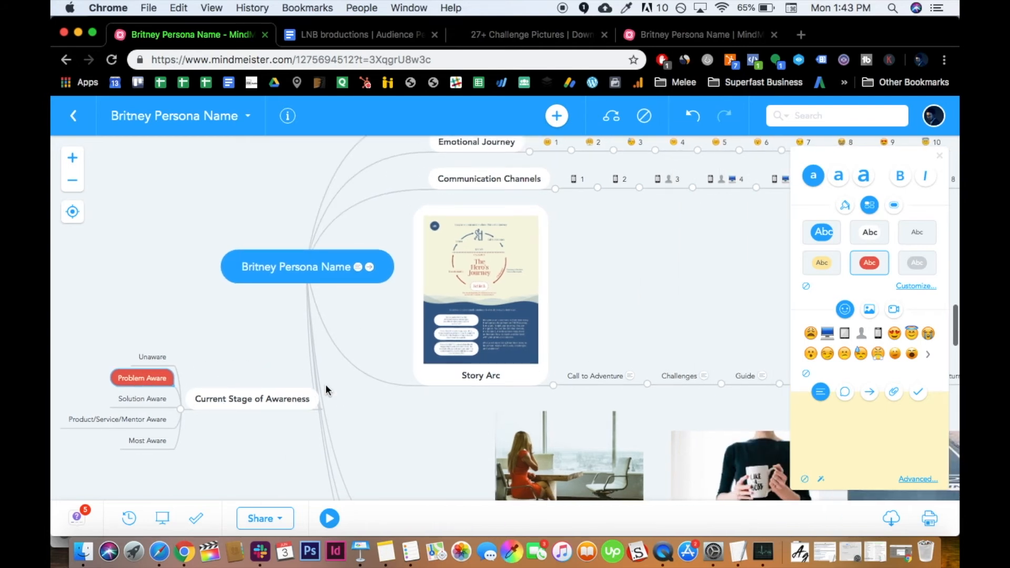
{"action": "left_click_drag", "start_coordinate": [594, 291], "coordinate": [461, 259]}
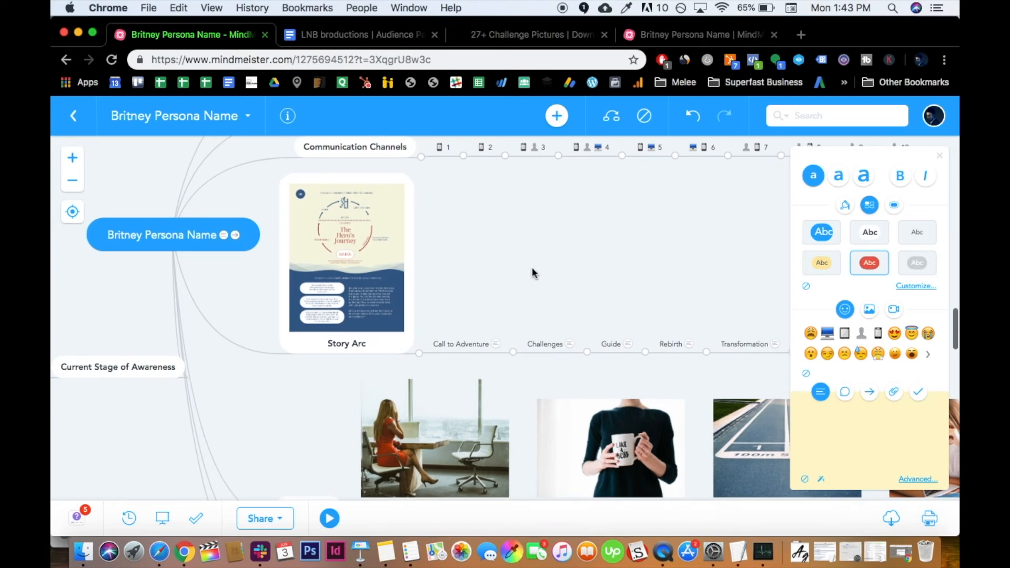
{"action": "left_click_drag", "start_coordinate": [534, 273], "coordinate": [435, 228]}
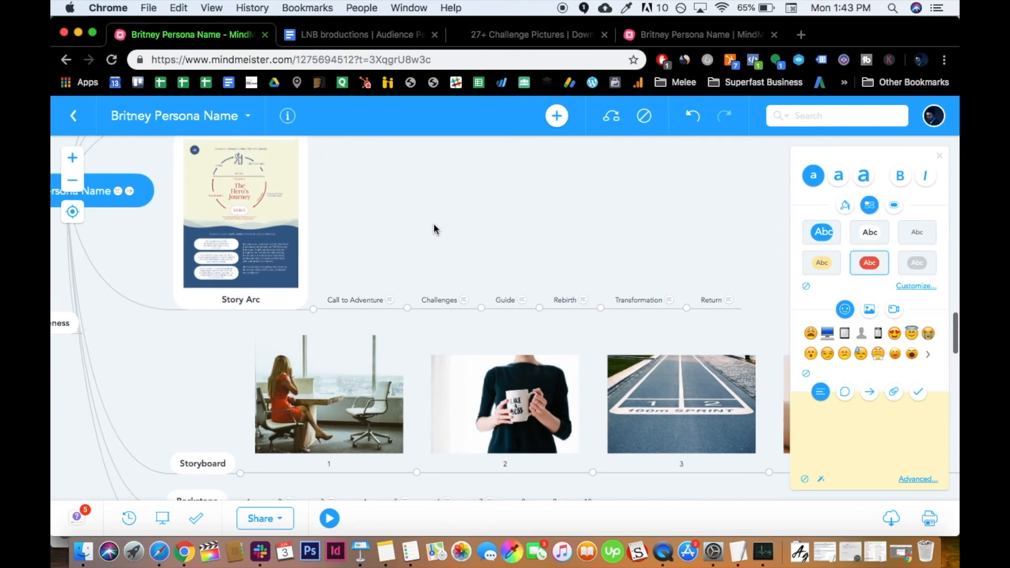